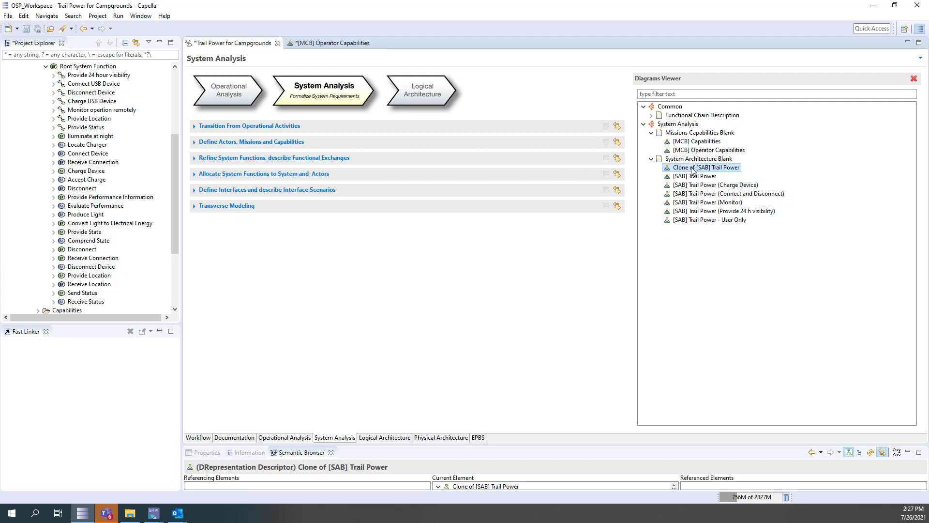
- Rename the cloned Trail Power architecture diagram to "[SAB] Trail Power Operator" and open it
{"action": "key", "text": "F2"}
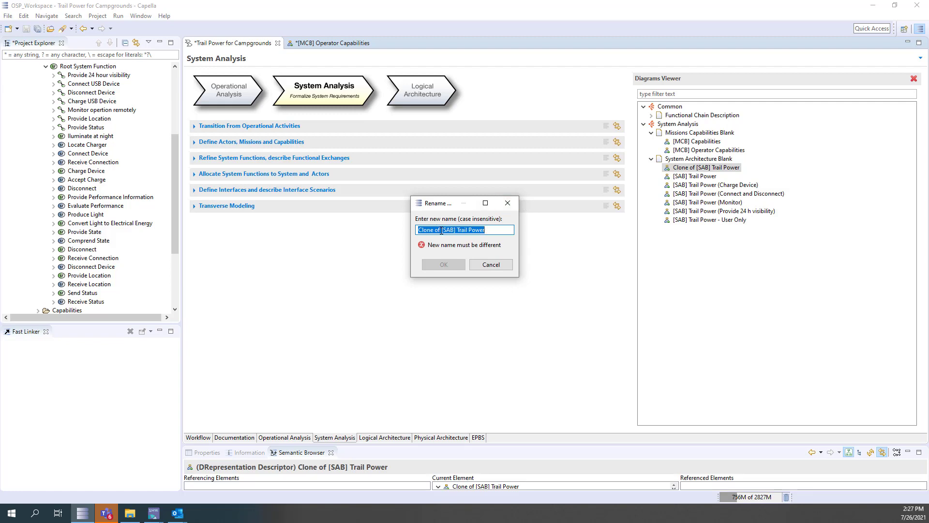
{"action": "left_click", "coordinate": [442, 230]}
{"action": "key", "text": "BackSpace"}
{"action": "key", "text": "BackSpace"}
{"action": "key", "text": "BackSpace"}
{"action": "key", "text": "BackSpace"}
{"action": "key", "text": "BackSpace"}
{"action": "key", "text": "BackSpace"}
{"action": "key", "text": "BackSpace"}
{"action": "key", "text": "BackSpace"}
{"action": "key", "text": "BackSpace"}
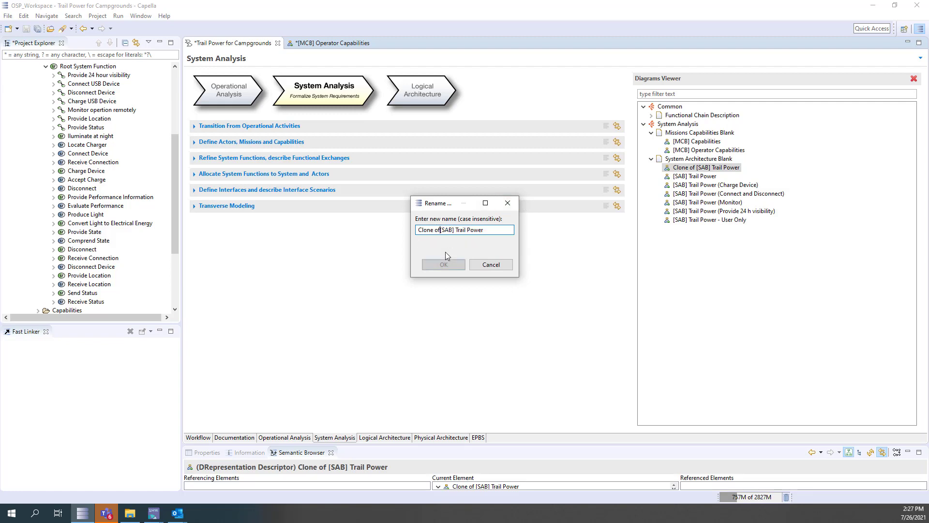
{"action": "left_click", "coordinate": [470, 232]}
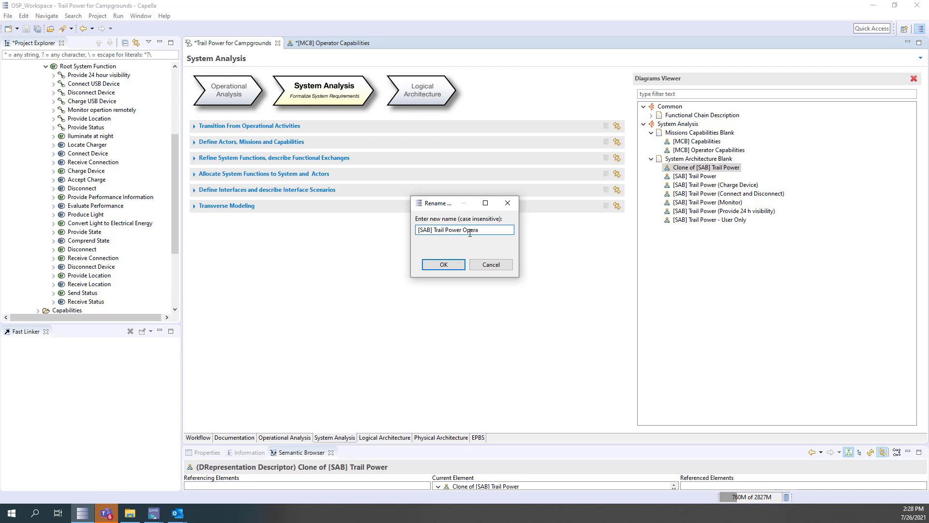
{"action": "left_click", "coordinate": [443, 264]}
{"action": "double_click", "coordinate": [676, 222]}
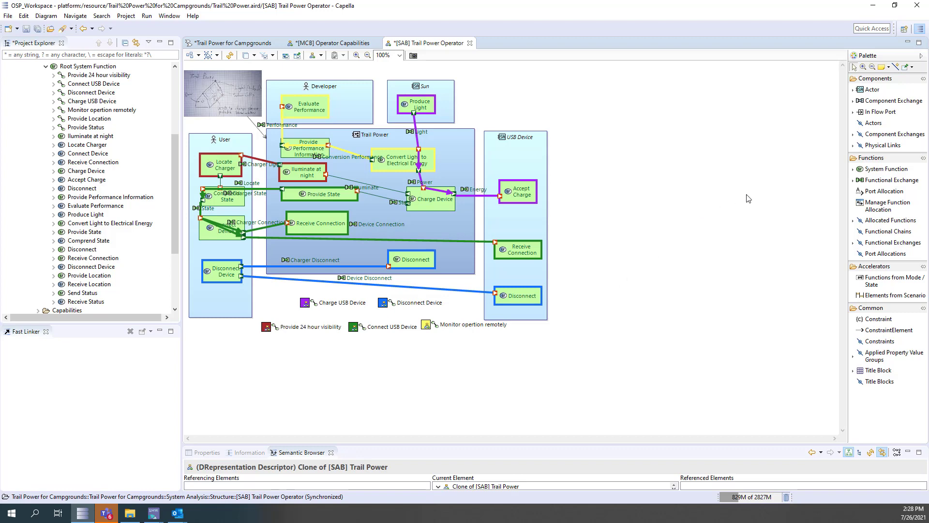
- Insert the existing Operator actor into the empty area of the diagram beside the USB Device
{"action": "left_click", "coordinate": [864, 125]}
{"action": "left_click", "coordinate": [609, 292]}
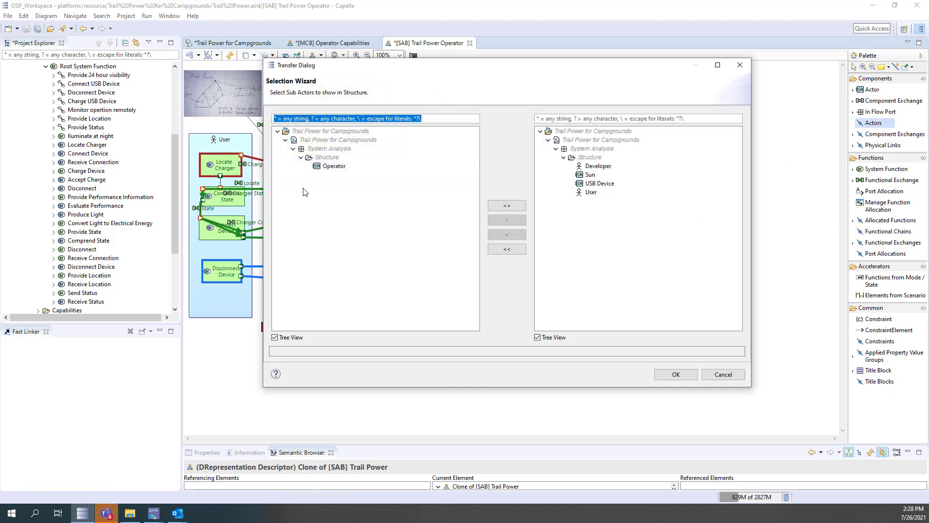
{"action": "left_click", "coordinate": [325, 167]}
{"action": "left_click", "coordinate": [495, 218]}
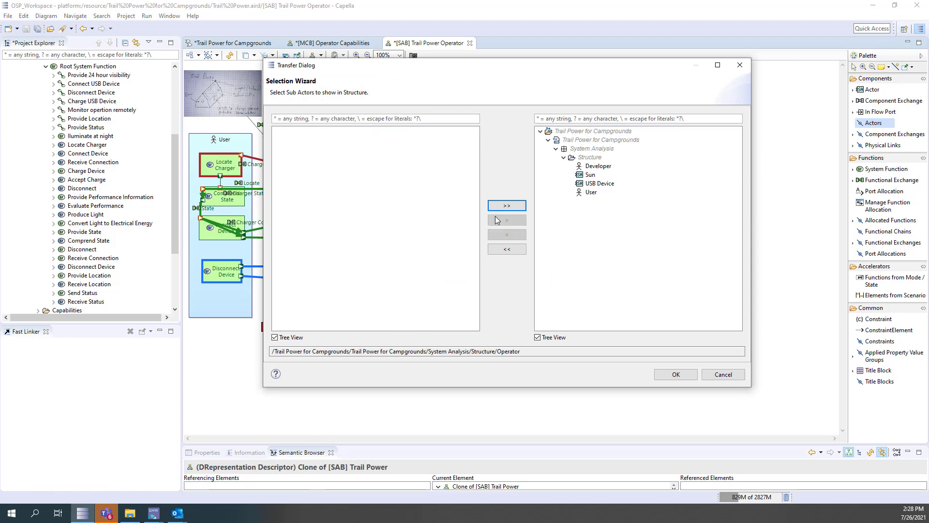
{"action": "left_click", "coordinate": [675, 374]}
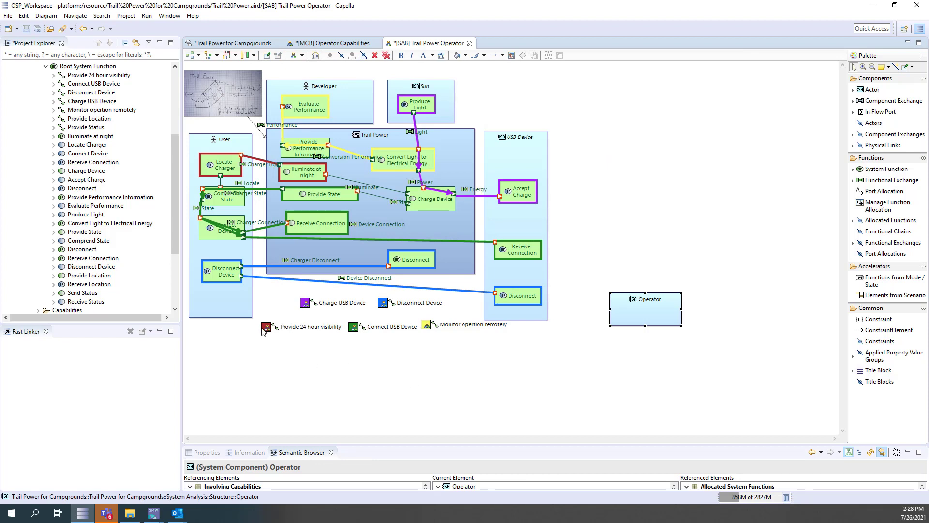
- Group the five functional chain labels below the User and Trail Power boxes, and place an enlarged Operator actor beside them
{"action": "left_click_drag", "start_coordinate": [265, 328], "coordinate": [211, 337]}
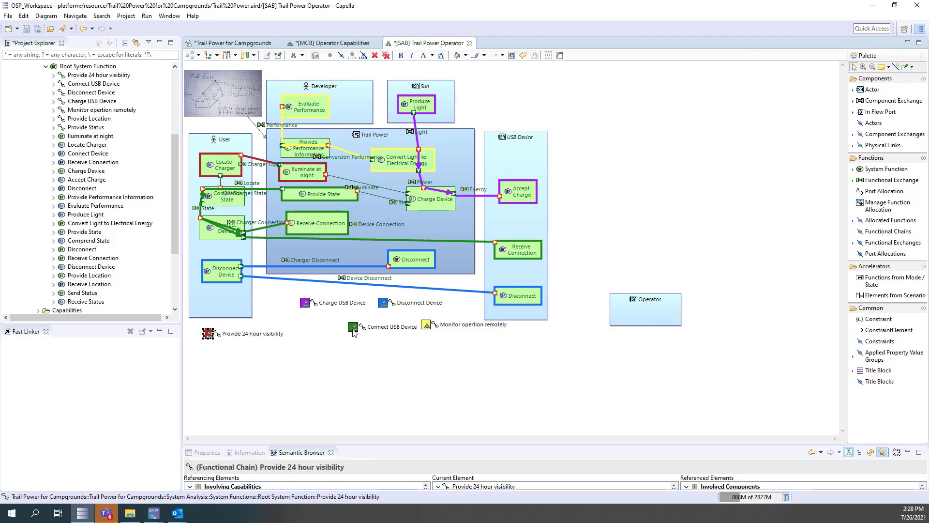
{"action": "left_click_drag", "start_coordinate": [353, 327], "coordinate": [214, 362]}
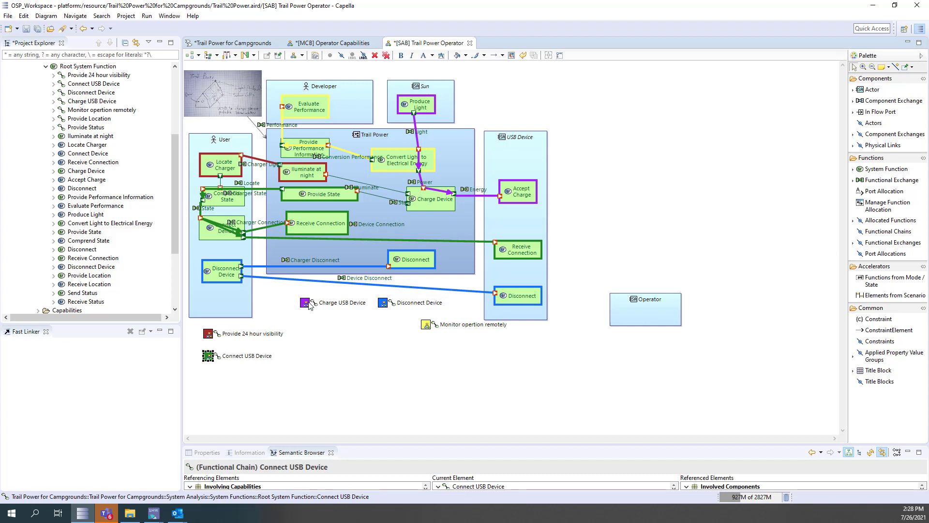
{"action": "left_click_drag", "start_coordinate": [306, 303], "coordinate": [265, 327]}
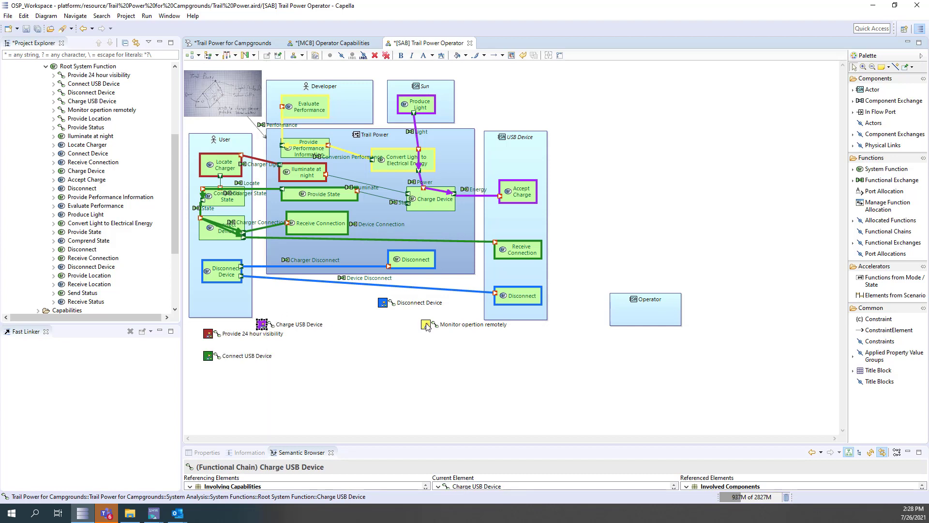
{"action": "left_click_drag", "start_coordinate": [427, 327], "coordinate": [301, 358]}
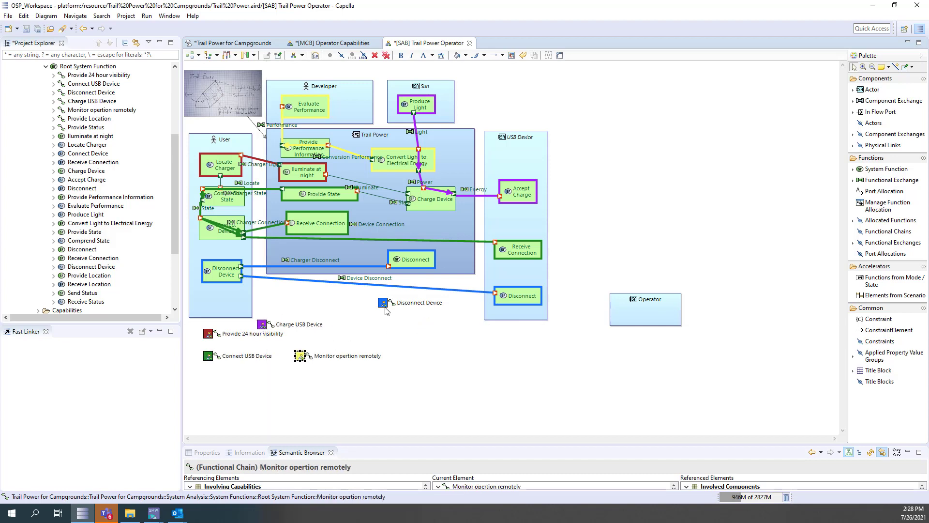
{"action": "left_click_drag", "start_coordinate": [385, 310], "coordinate": [327, 349]}
{"action": "left_click_drag", "start_coordinate": [635, 321], "coordinate": [471, 357]}
- Extend the Trail Power box downward to just above the Operator actor, and move the USB Device's Disconnect function slightly up
{"action": "left_click", "coordinate": [452, 267]}
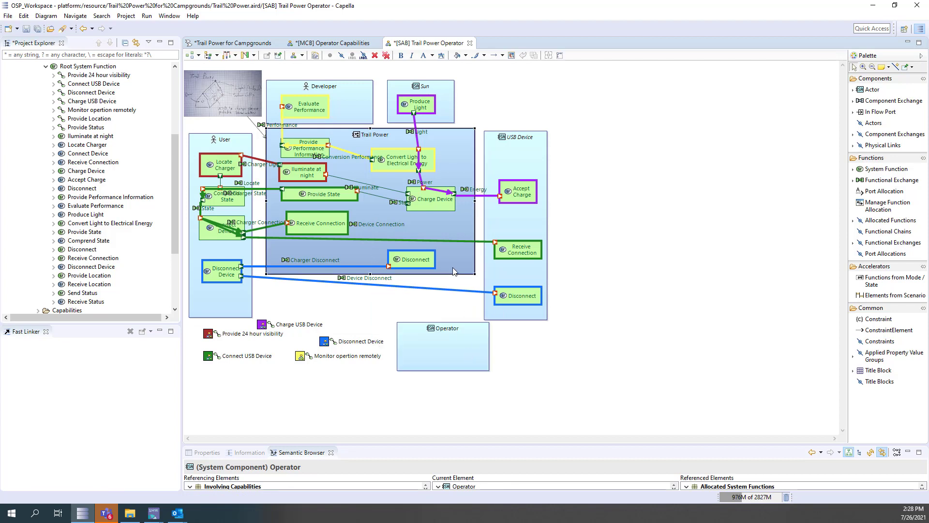
{"action": "left_click_drag", "start_coordinate": [369, 273], "coordinate": [370, 313]}
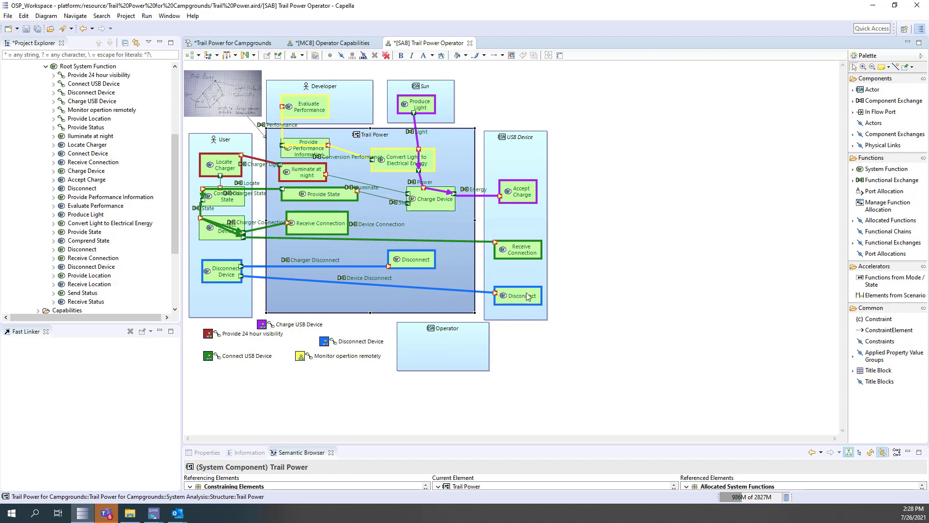
{"action": "left_click_drag", "start_coordinate": [528, 297], "coordinate": [527, 286]}
{"action": "left_click", "coordinate": [643, 284]}
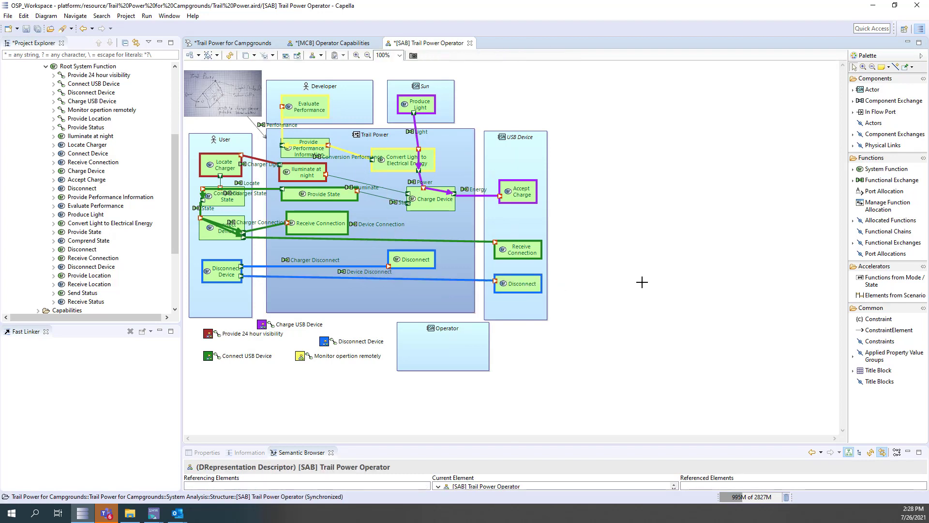
- Show the allocated functions Receive Location and Receive Status inside the Operator actor
{"action": "left_click", "coordinate": [857, 225]}
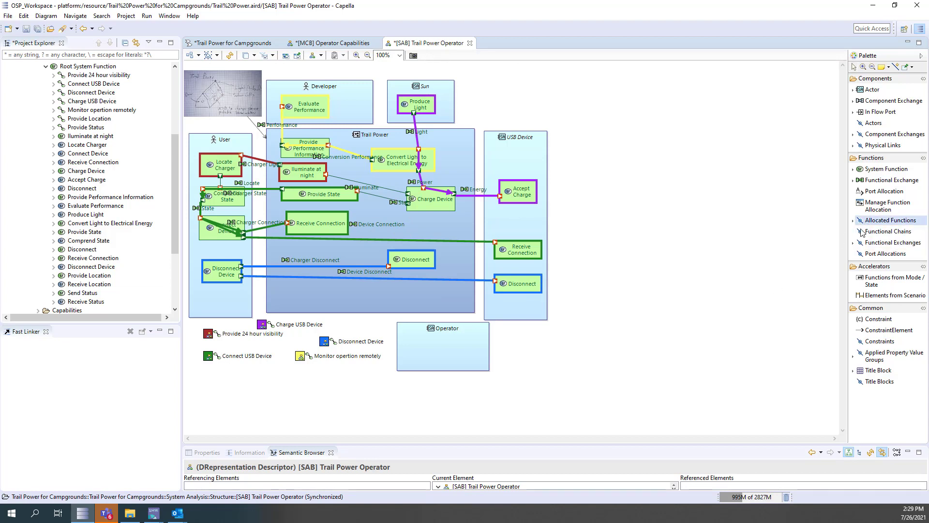
{"action": "left_click", "coordinate": [445, 350]}
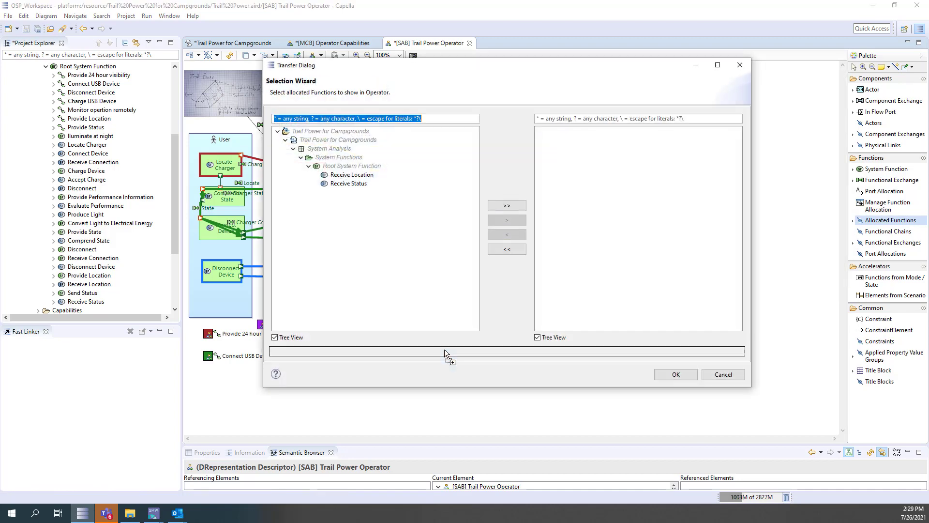
{"action": "left_click", "coordinate": [498, 207]}
{"action": "left_click", "coordinate": [675, 374]}
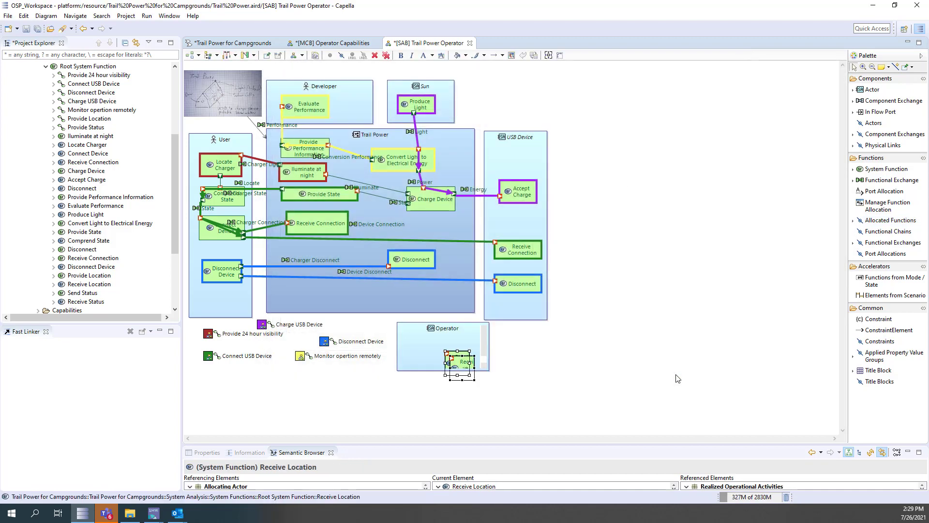
- Separate the overlapping functions in the Operator actor, placing Receive Location on the left and Receive Status on the right
{"action": "left_click", "coordinate": [617, 347]}
{"action": "left_click_drag", "start_coordinate": [459, 355], "coordinate": [485, 353]}
{"action": "left_click", "coordinate": [465, 362]}
{"action": "left_click", "coordinate": [430, 354]}
{"action": "left_click", "coordinate": [468, 358]}
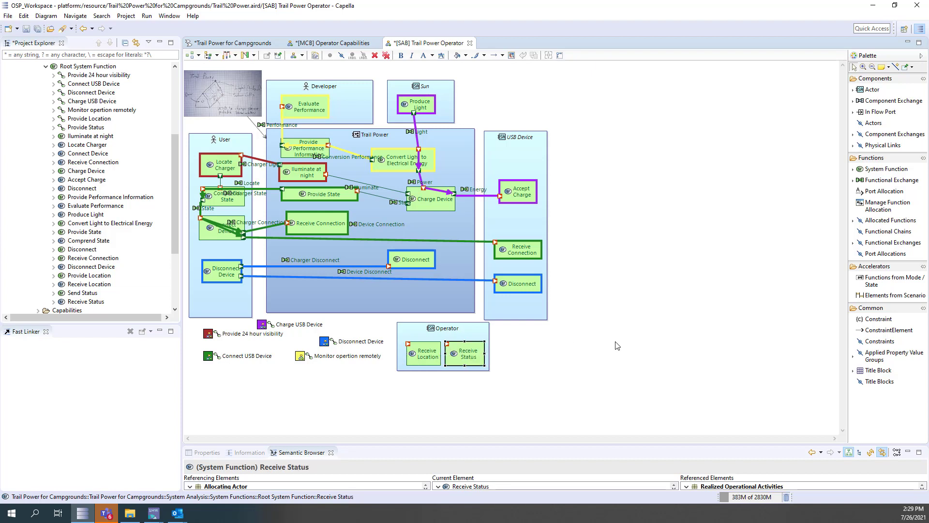
{"action": "left_click", "coordinate": [889, 220]}
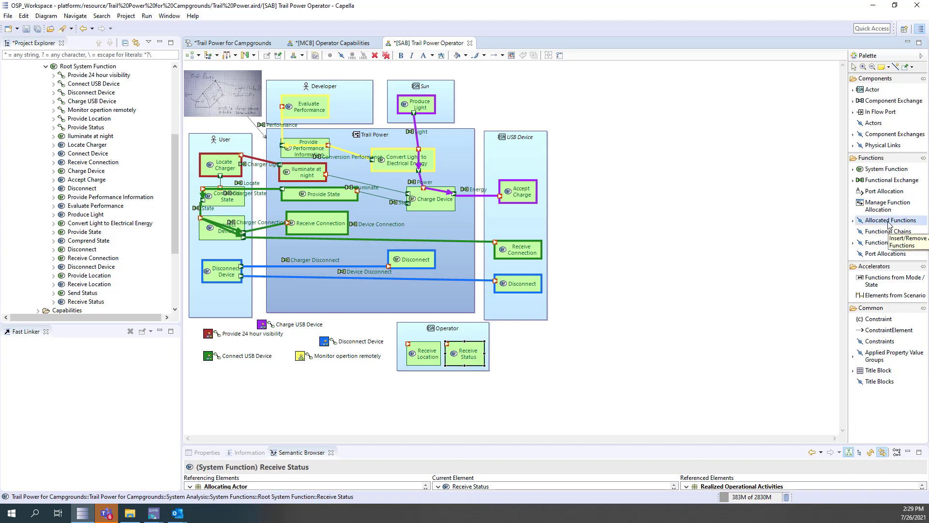
{"action": "left_click", "coordinate": [403, 295]}
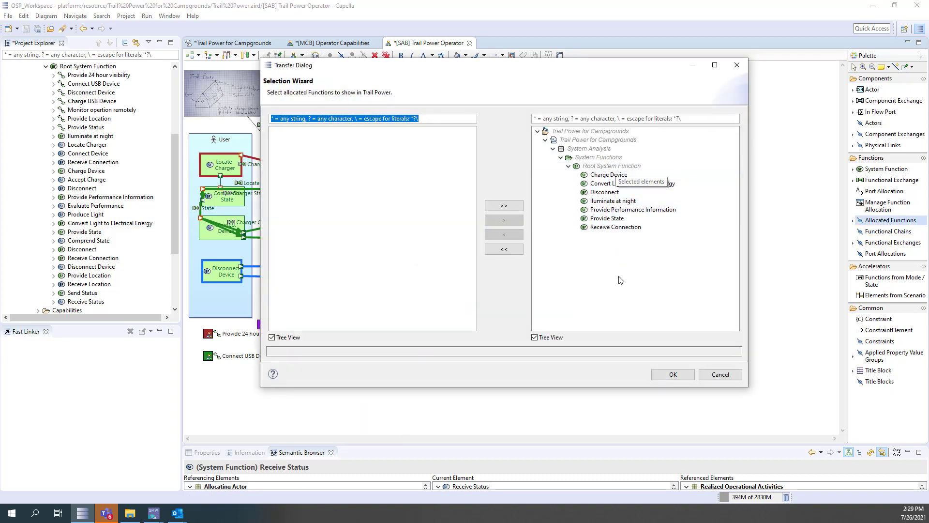
{"action": "left_click", "coordinate": [721, 375]}
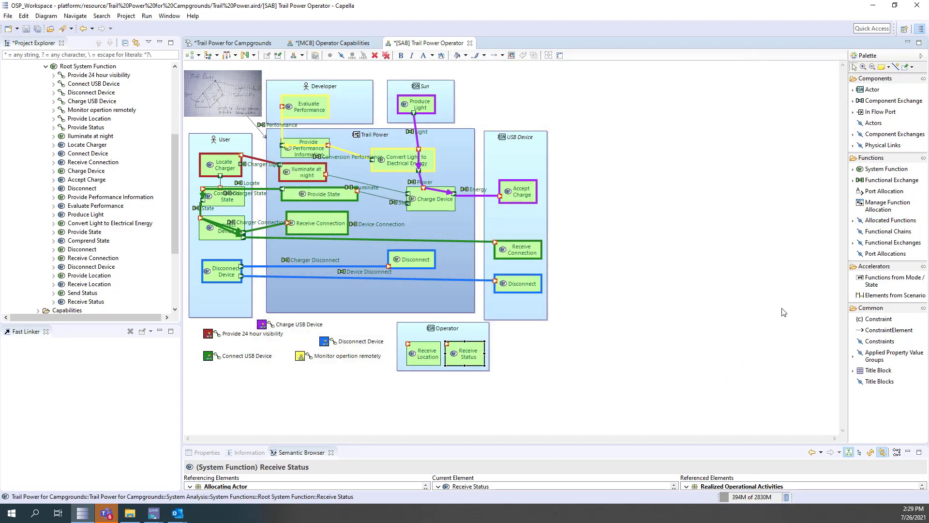
- Allocate the functions Provide Location and Send Status to the Trail Power system
{"action": "left_click", "coordinate": [869, 207]}
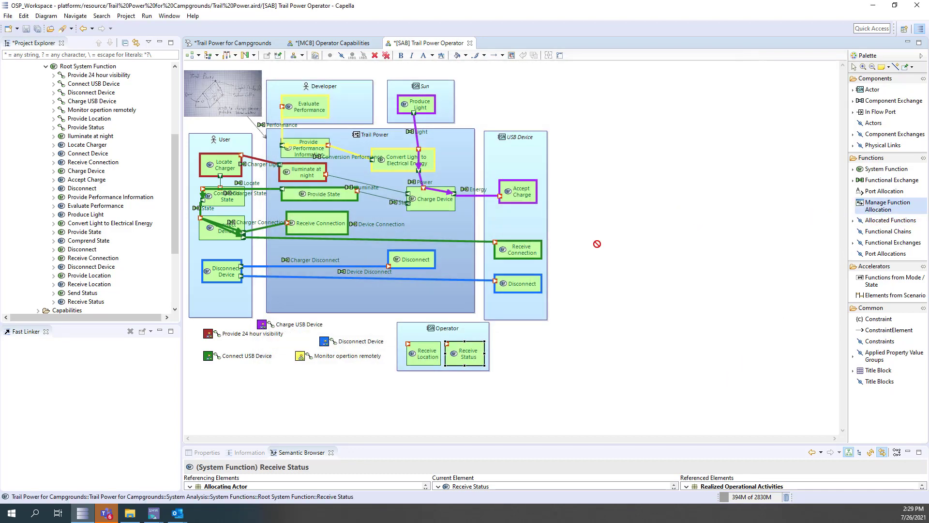
{"action": "left_click", "coordinate": [356, 289]}
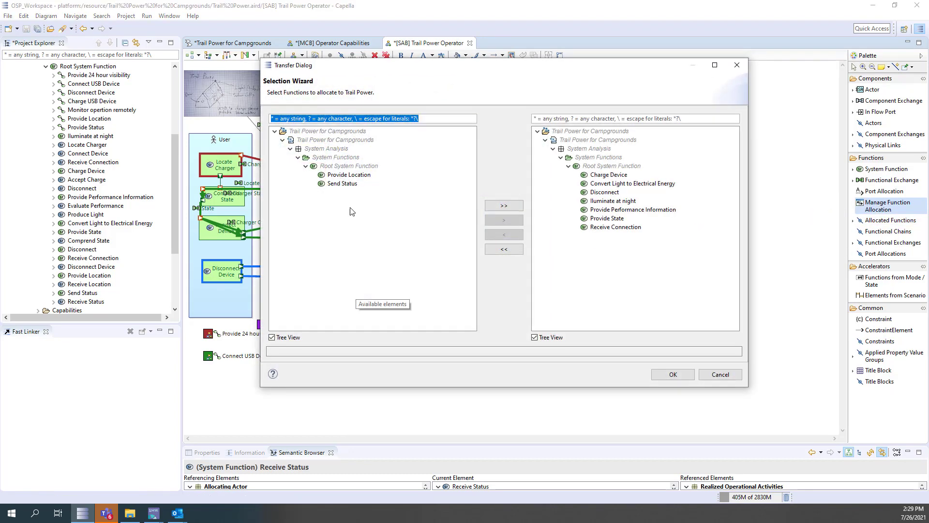
{"action": "left_click", "coordinate": [345, 177]}
{"action": "left_click", "coordinate": [339, 184], "text": "ctrl"}
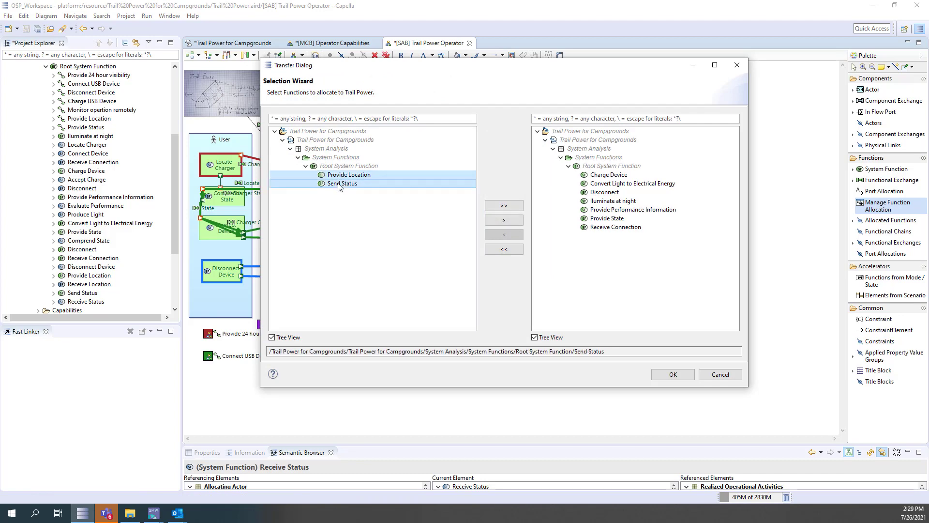
{"action": "left_click", "coordinate": [504, 220]}
{"action": "left_click", "coordinate": [673, 374]}
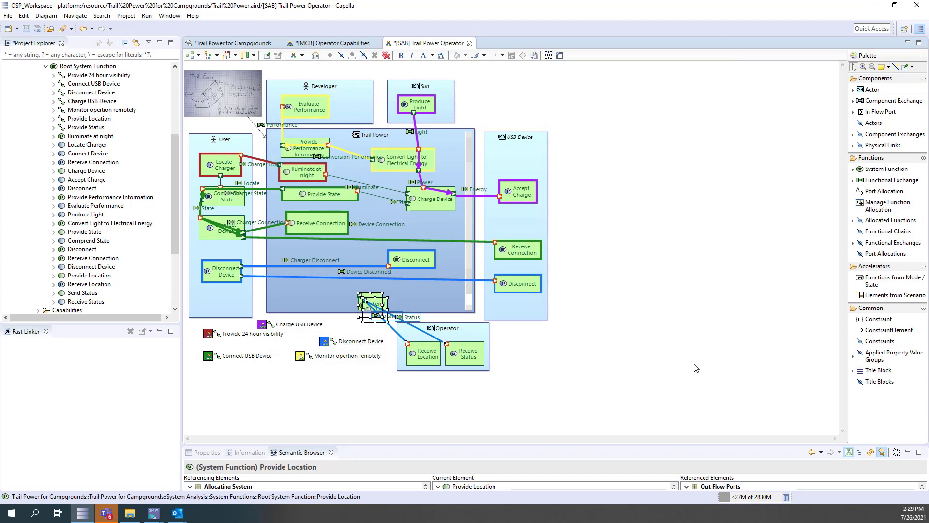
- Arrange Provide Location and Send Status side by side along the lower edge of the Trail Power box
{"action": "left_click", "coordinate": [375, 305]}
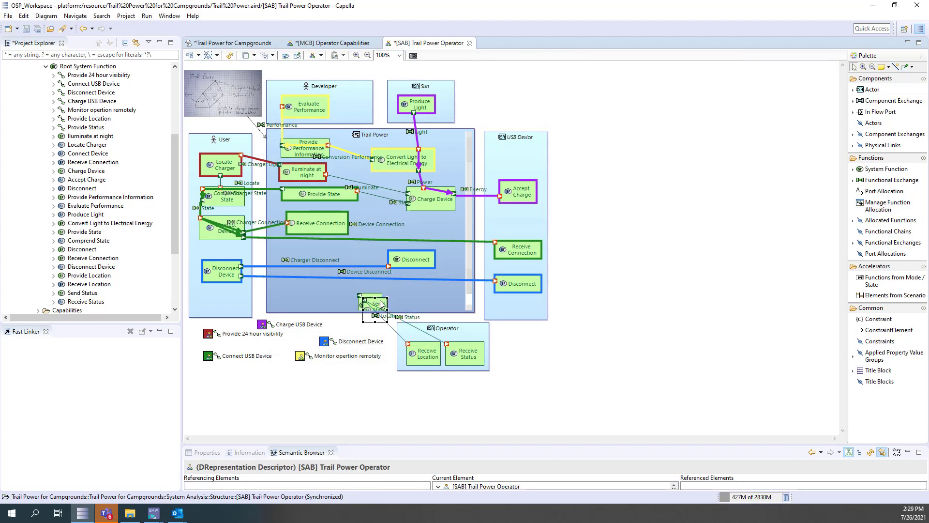
{"action": "left_click_drag", "start_coordinate": [435, 291], "coordinate": [435, 286]}
{"action": "left_click_drag", "start_coordinate": [378, 301], "coordinate": [456, 288]}
{"action": "left_click", "coordinate": [438, 297]}
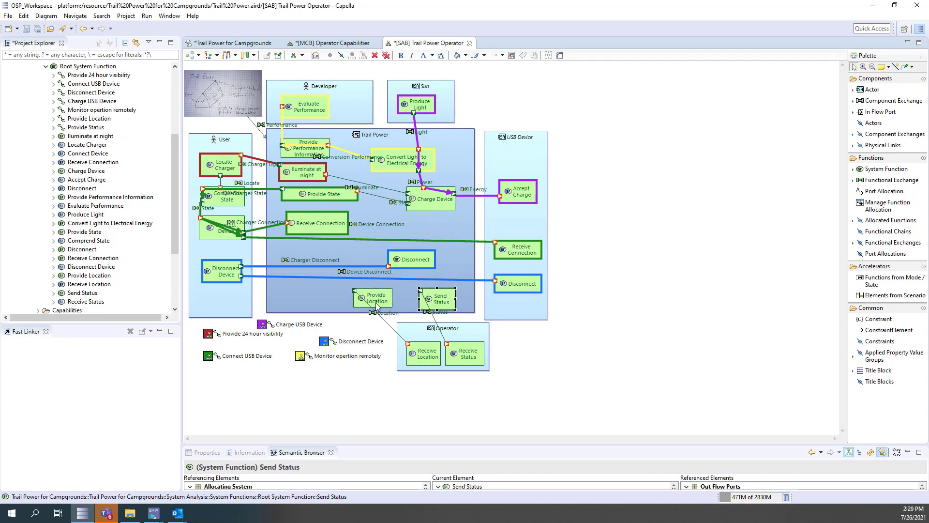
- Apply the Ports layout to the diagram, and shift the output ports of Send Status and Provide Location rightward along their lower edges
{"action": "right_click", "coordinate": [517, 339]}
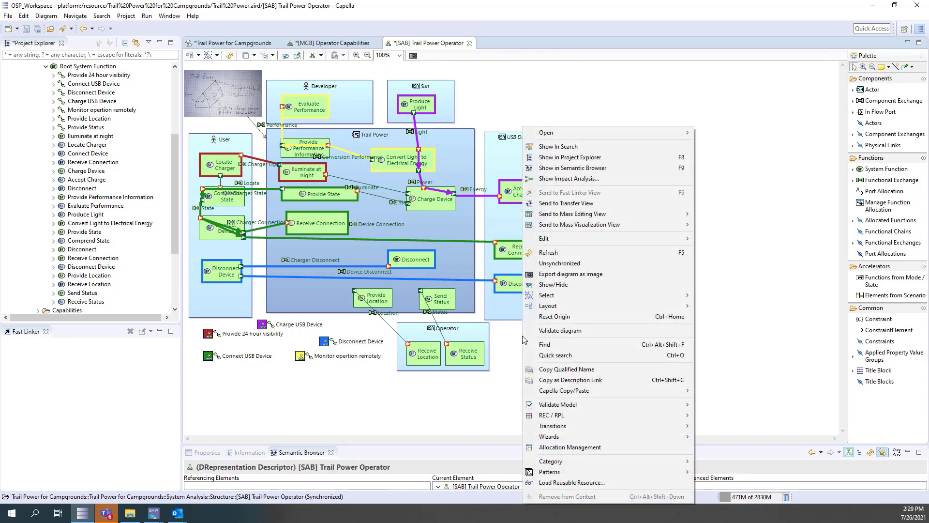
{"action": "mouse_move", "coordinate": [551, 306]}
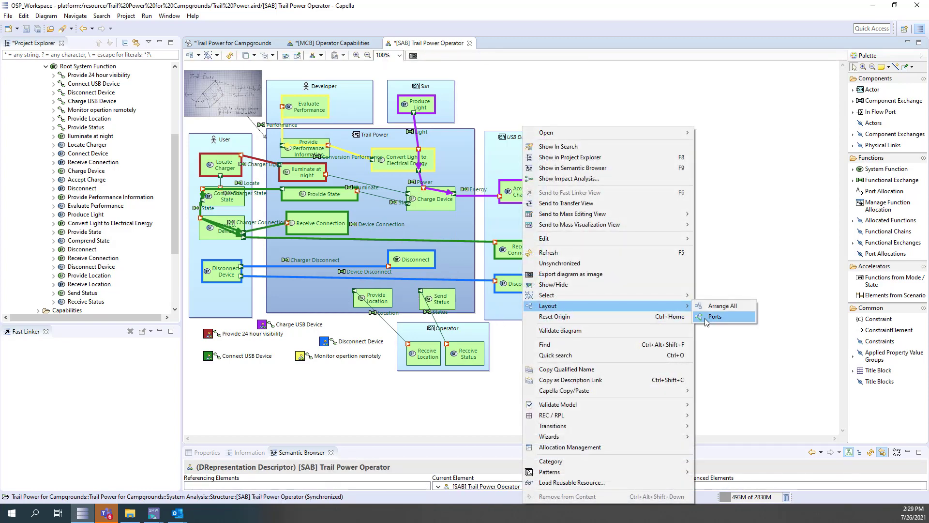
{"action": "left_click", "coordinate": [705, 318]}
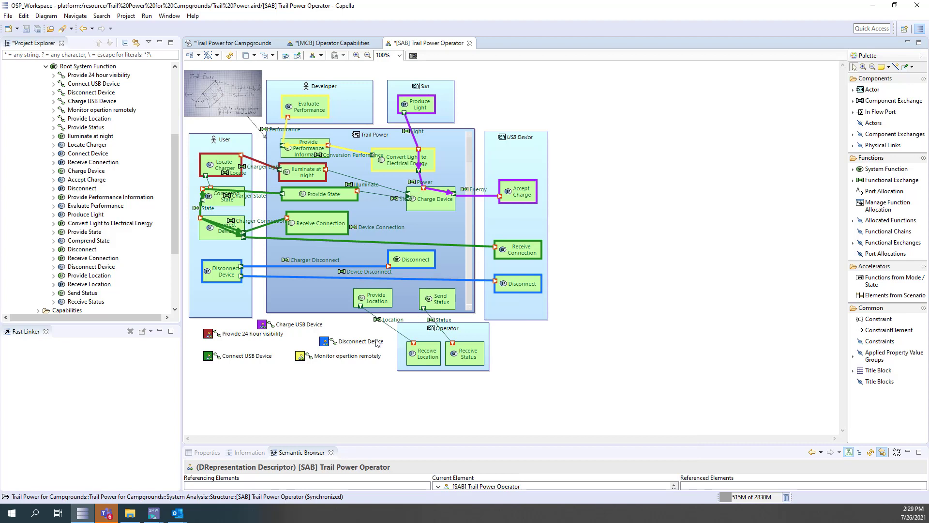
{"action": "left_click", "coordinate": [424, 309]}
{"action": "left_click_drag", "start_coordinate": [424, 309], "coordinate": [443, 308]}
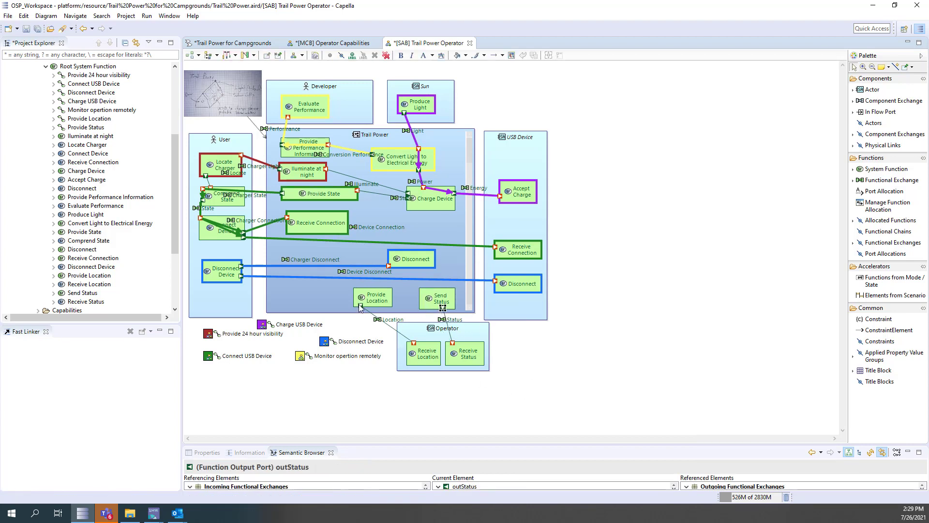
{"action": "left_click_drag", "start_coordinate": [361, 306], "coordinate": [384, 306]}
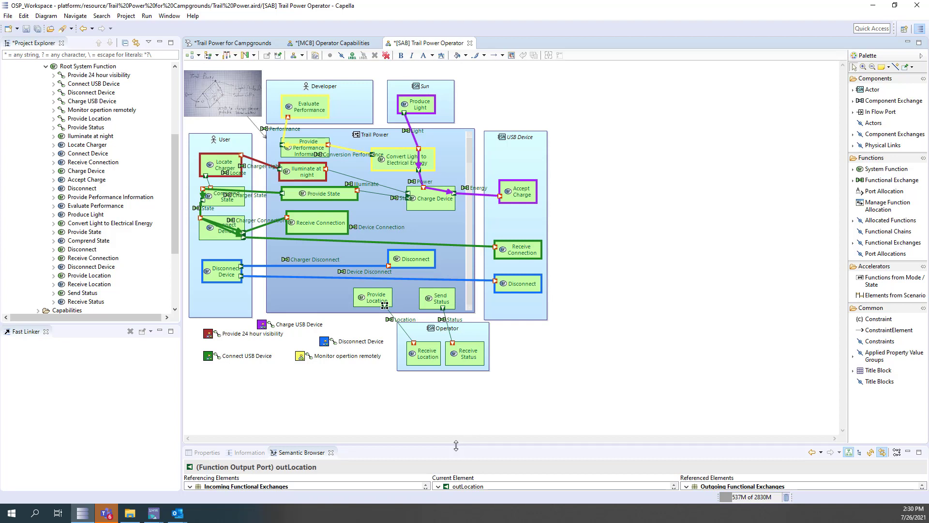
- Enlarge the Semantic Browser and examine which operational activities the Receive Status and Receive Location functions realize
{"action": "left_click_drag", "start_coordinate": [456, 446], "coordinate": [456, 393]}
{"action": "left_click", "coordinate": [464, 361]}
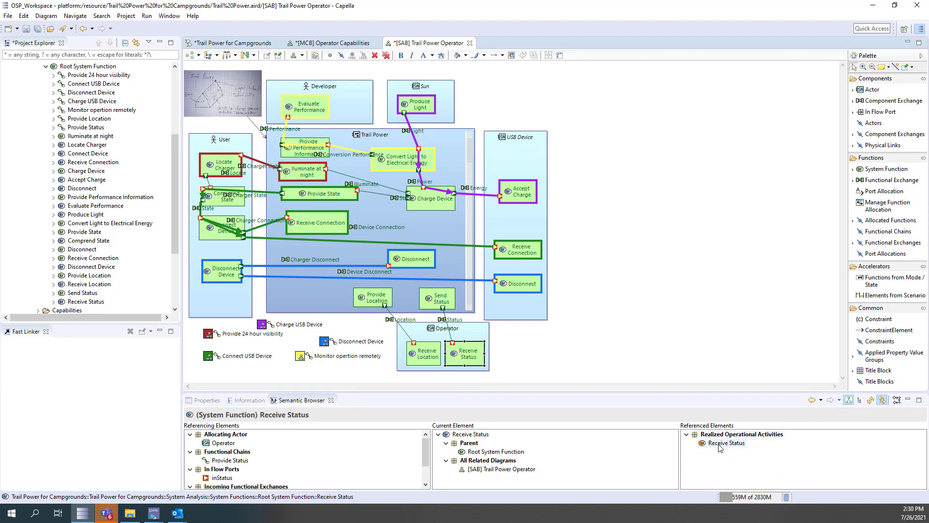
{"action": "left_click", "coordinate": [419, 358]}
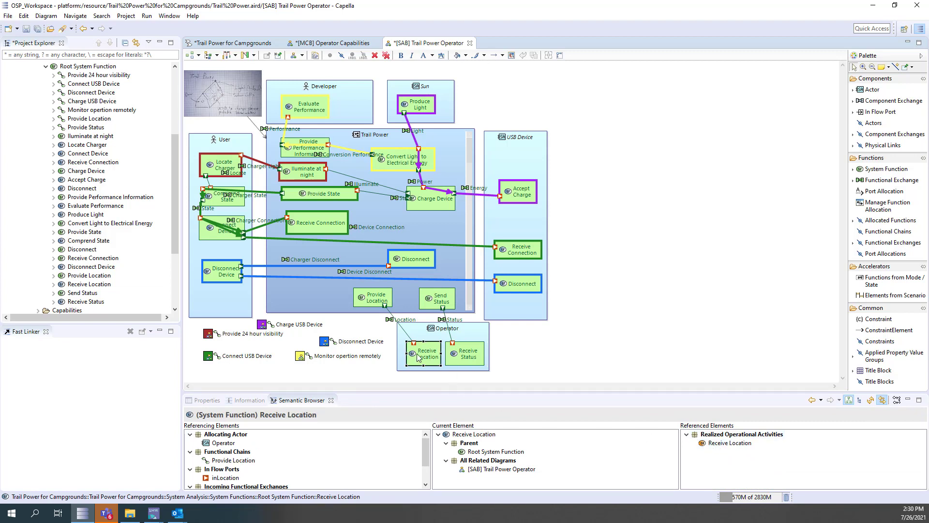
{"action": "left_click", "coordinate": [608, 342]}
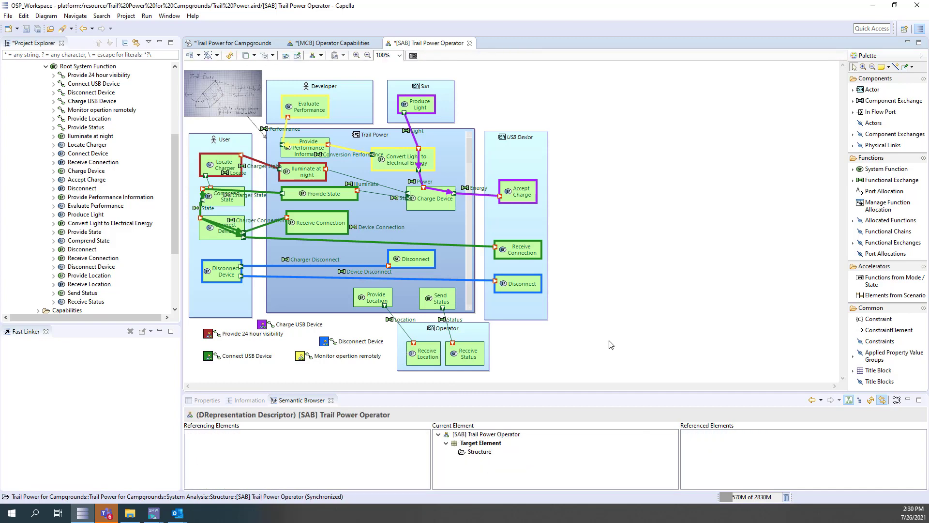
- Create a System Data Flow Blank diagram named [SDFB] Send Status for the Send Status function
{"action": "right_click", "coordinate": [438, 297]}
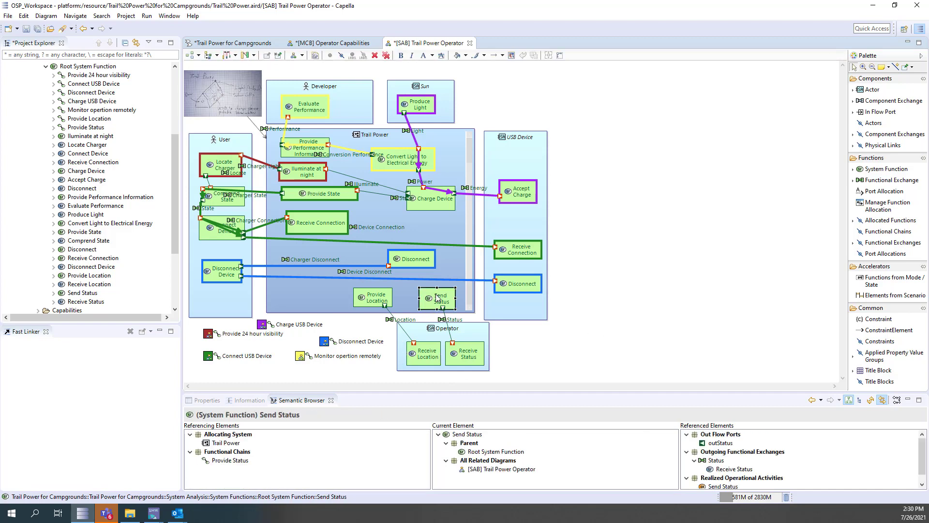
{"action": "mouse_move", "coordinate": [452, 185]}
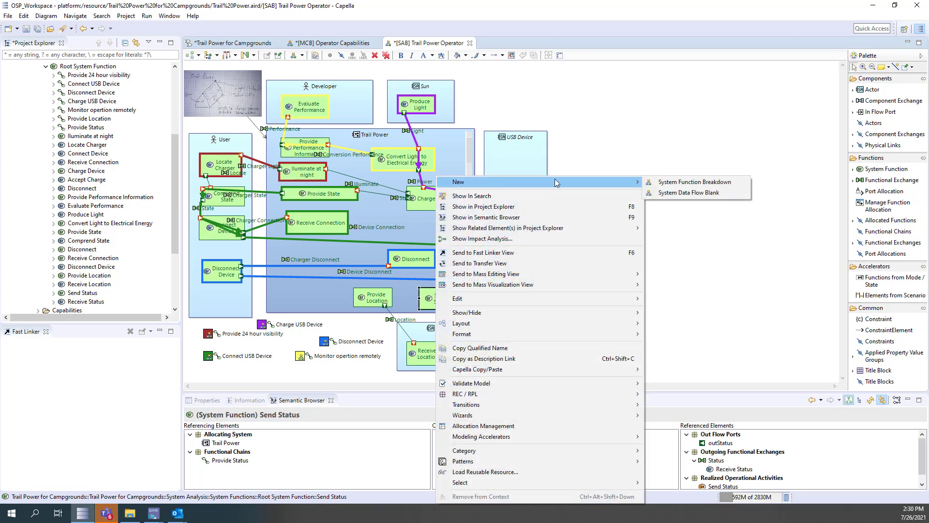
{"action": "left_click", "coordinate": [690, 193]}
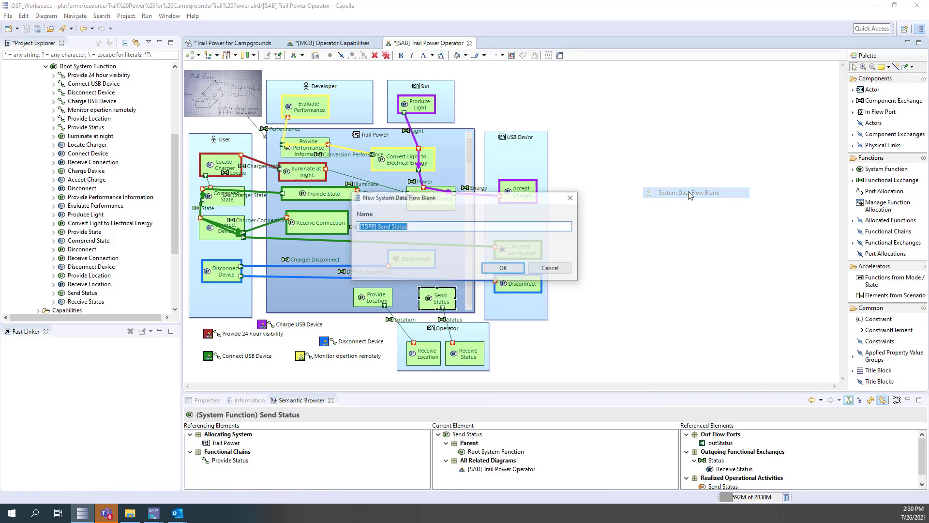
{"action": "left_click", "coordinate": [515, 269]}
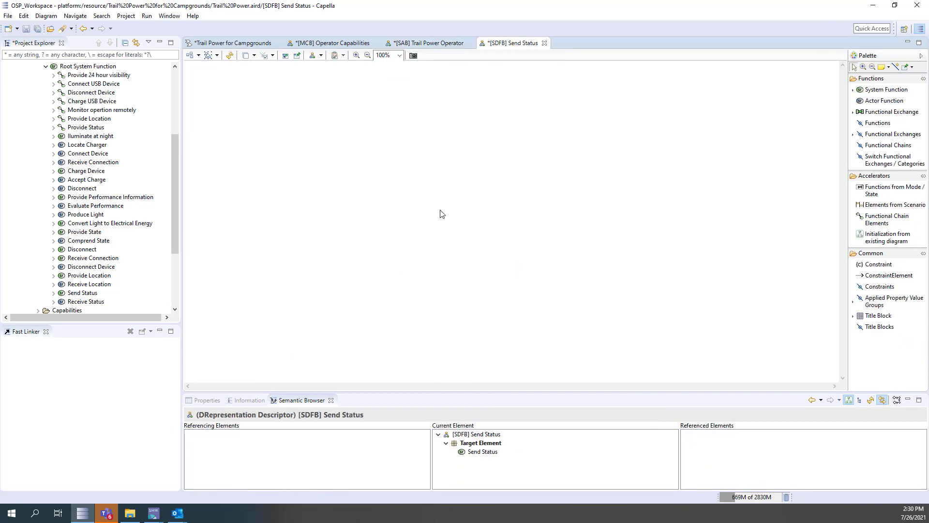
- Set Send Status as the contextual element of the new data flow diagram and refresh the diagram
{"action": "left_click", "coordinate": [203, 401]}
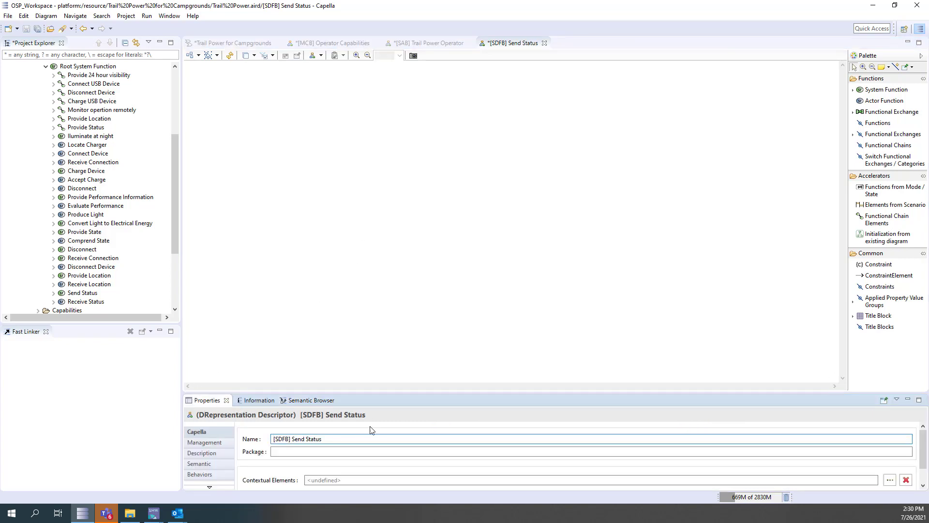
{"action": "left_click_drag", "start_coordinate": [504, 392], "coordinate": [492, 305]}
{"action": "left_click", "coordinate": [898, 392]}
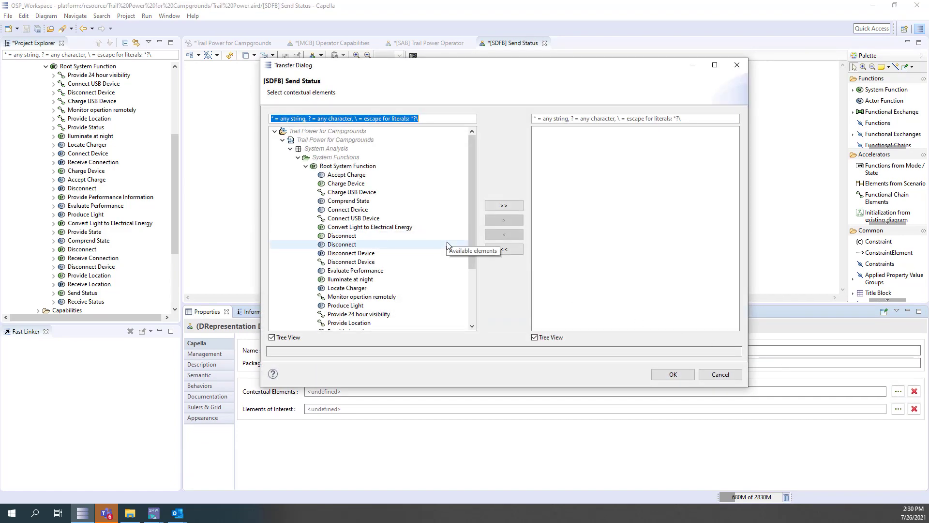
{"action": "type", "text": "sen"}
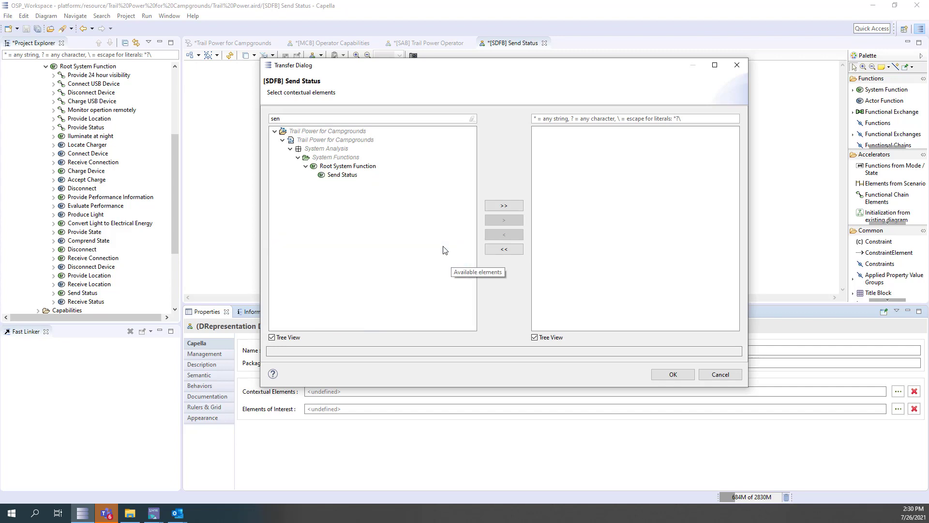
{"action": "left_click", "coordinate": [342, 175]}
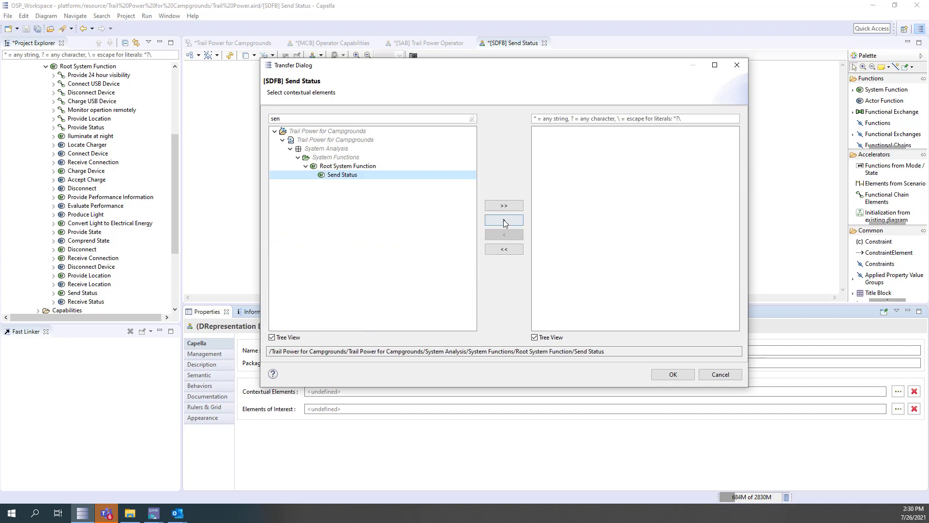
{"action": "left_click", "coordinate": [504, 219]}
{"action": "left_click", "coordinate": [671, 375]}
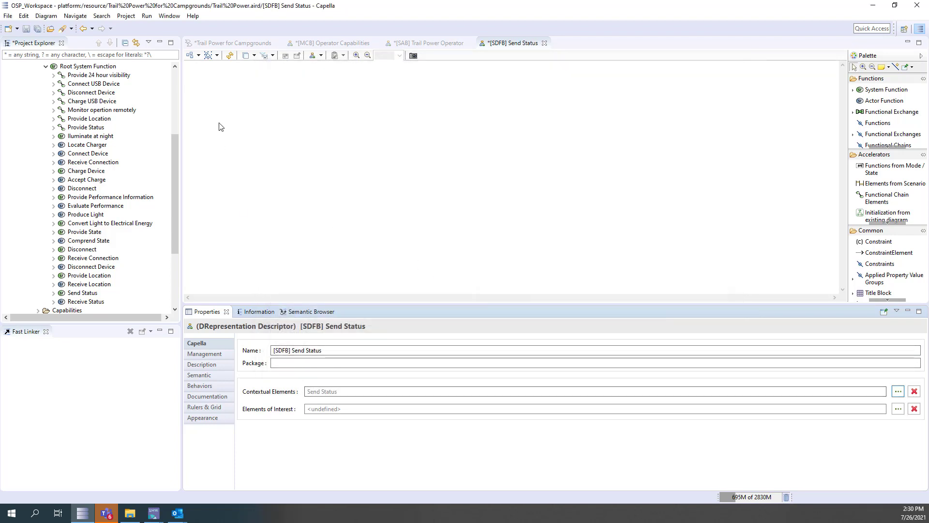
{"action": "left_click", "coordinate": [230, 55]}
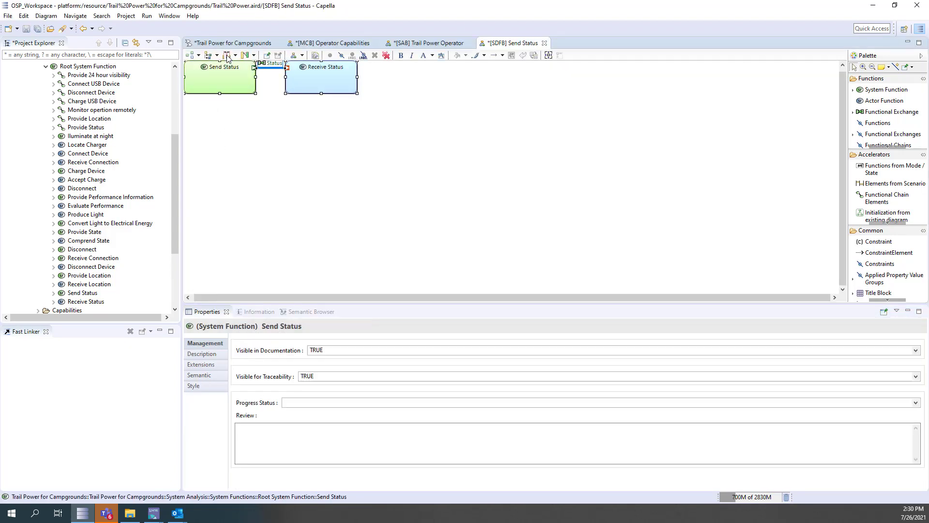
- Move Send Status and Receive Status away from the diagram's corner, and widen the Send Status box on its left side
{"action": "left_click_drag", "start_coordinate": [323, 84], "coordinate": [396, 122]}
{"action": "left_click", "coordinate": [393, 223]}
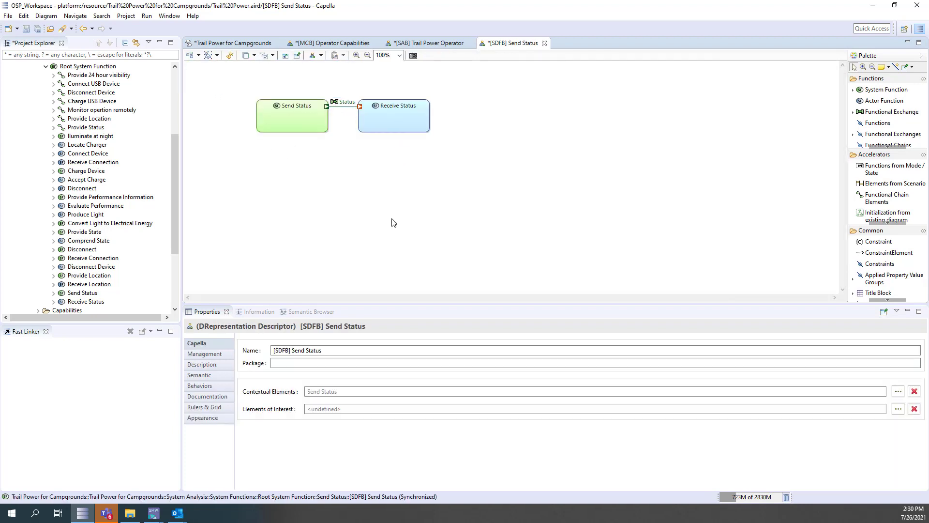
{"action": "left_click", "coordinate": [295, 123]}
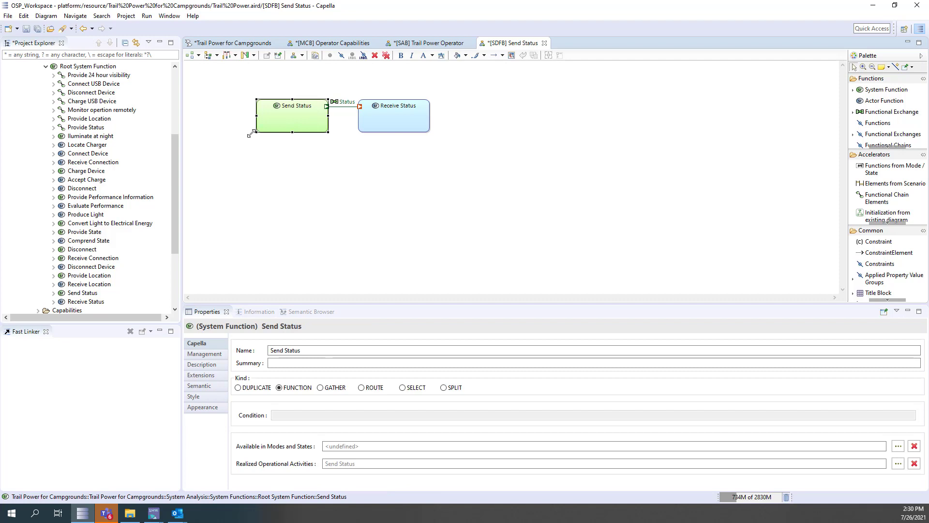
{"action": "left_click_drag", "start_coordinate": [250, 134], "coordinate": [227, 131]}
{"action": "left_click", "coordinate": [287, 154]}
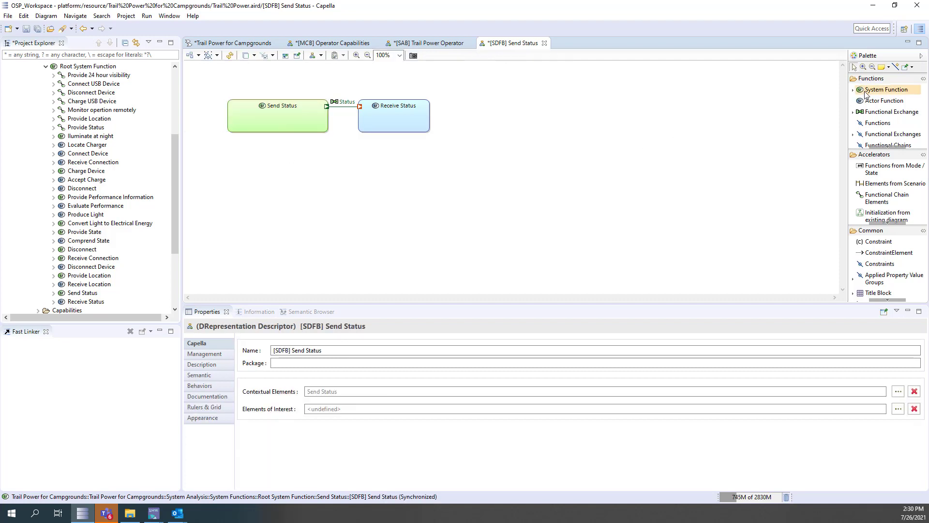
- Locate Send Status in the Project Explorer and examine which Capella elements can be added to it
{"action": "left_click", "coordinate": [254, 115]}
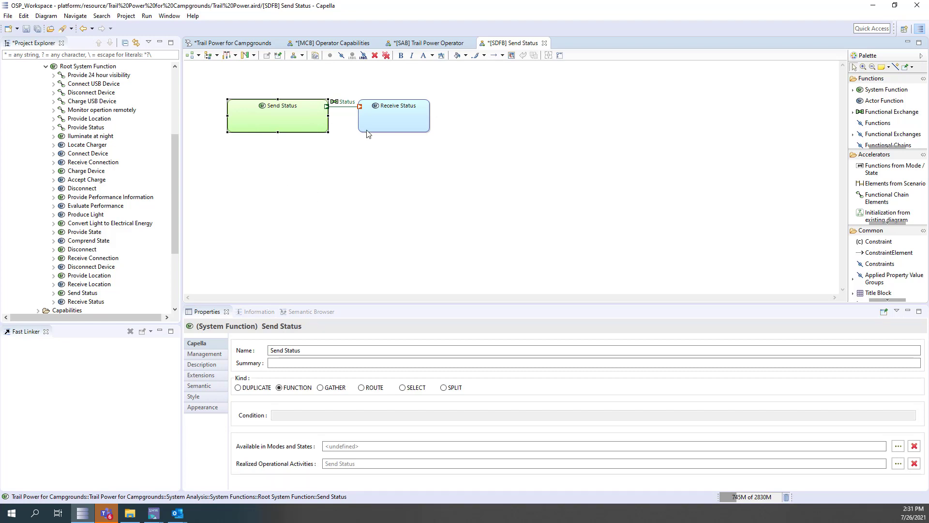
{"action": "right_click", "coordinate": [236, 114]}
{"action": "left_click", "coordinate": [252, 145]}
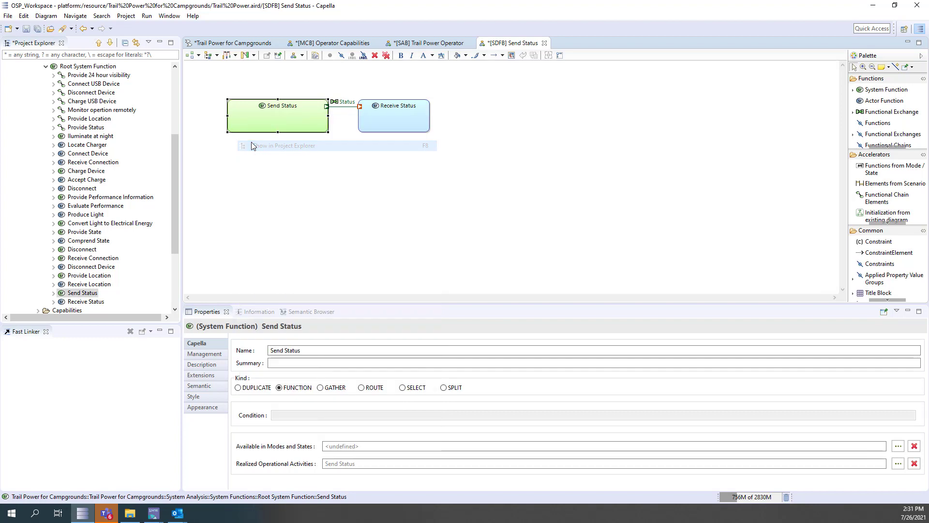
{"action": "left_click", "coordinate": [53, 293]}
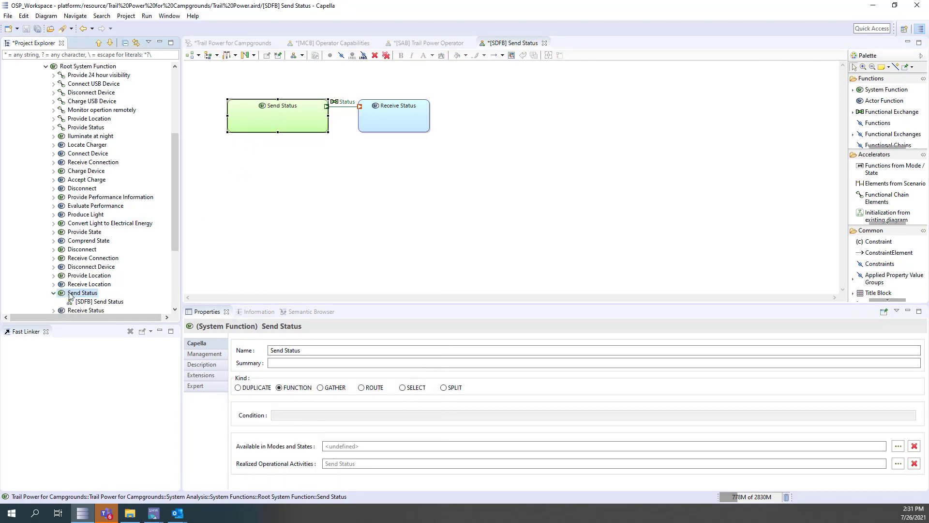
{"action": "right_click", "coordinate": [70, 294]}
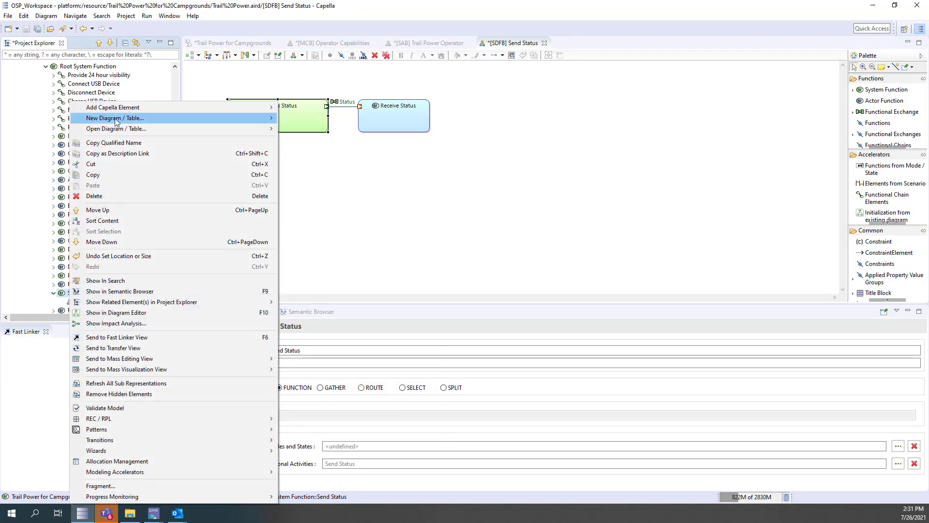
{"action": "mouse_move", "coordinate": [120, 108]}
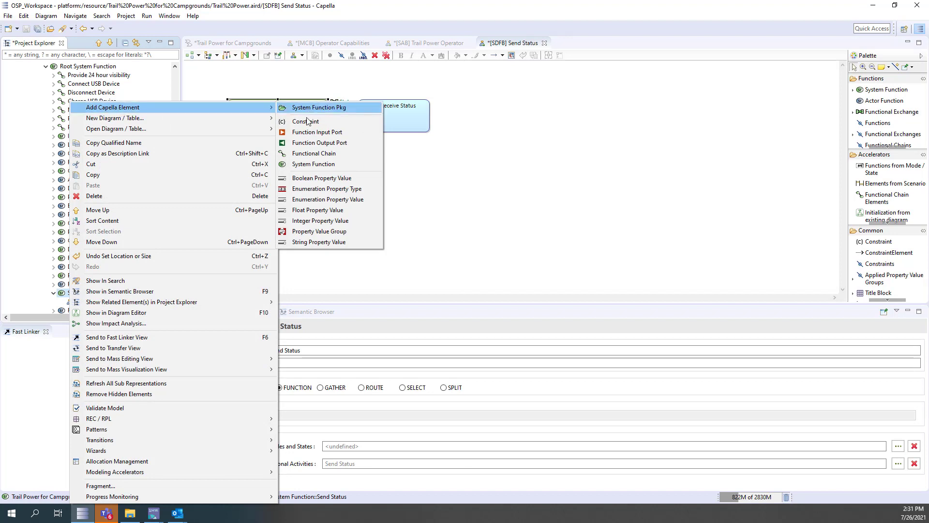
{"action": "left_click", "coordinate": [597, 211]}
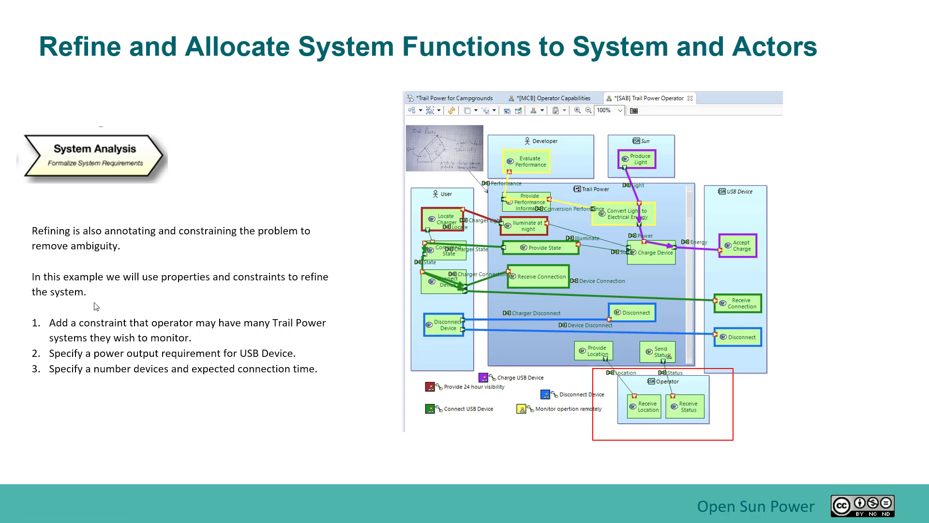
{"action": "key", "text": "Escape"}
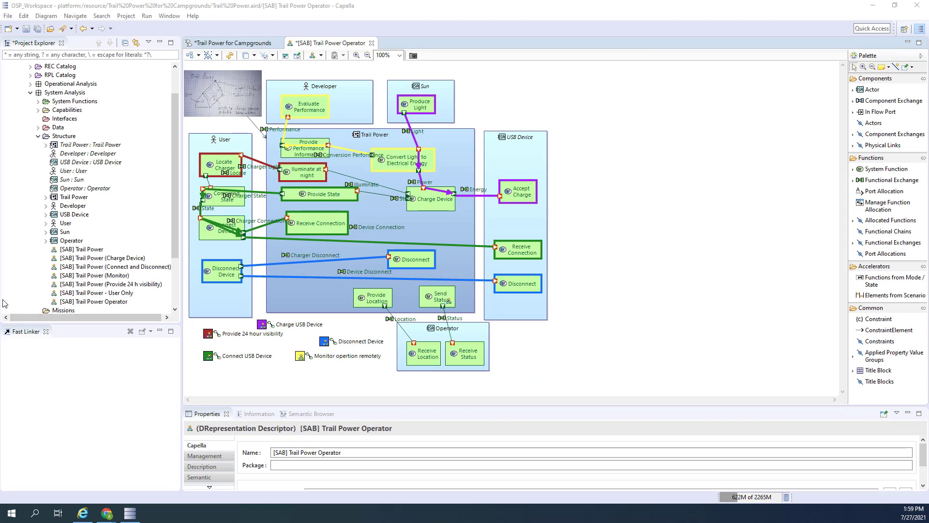
- Add a constraint beside the Operator actor in the Trail Power Operator diagram and link it to the Trail Power system
{"action": "left_click", "coordinate": [878, 319]}
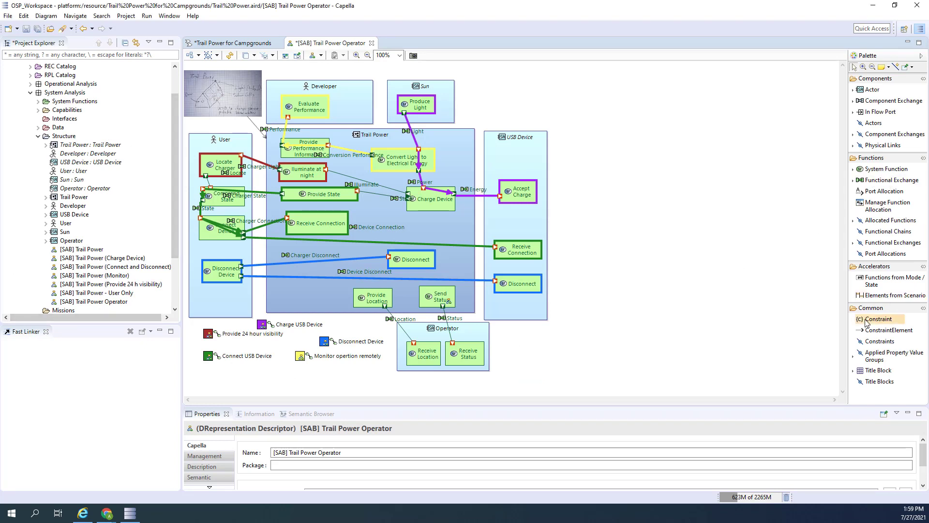
{"action": "left_click_drag", "start_coordinate": [531, 339], "coordinate": [595, 361]}
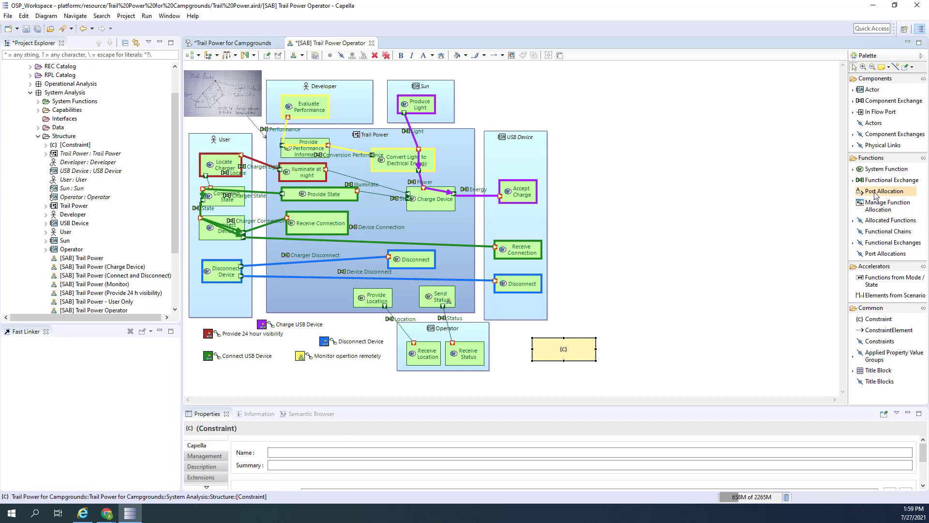
{"action": "left_click", "coordinate": [866, 331]}
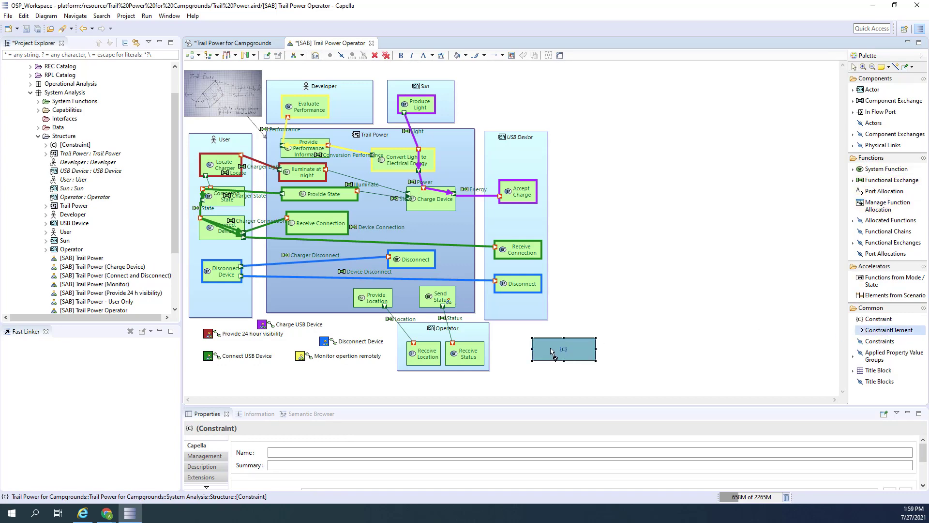
{"action": "left_click", "coordinate": [544, 348]}
{"action": "left_click", "coordinate": [465, 311]}
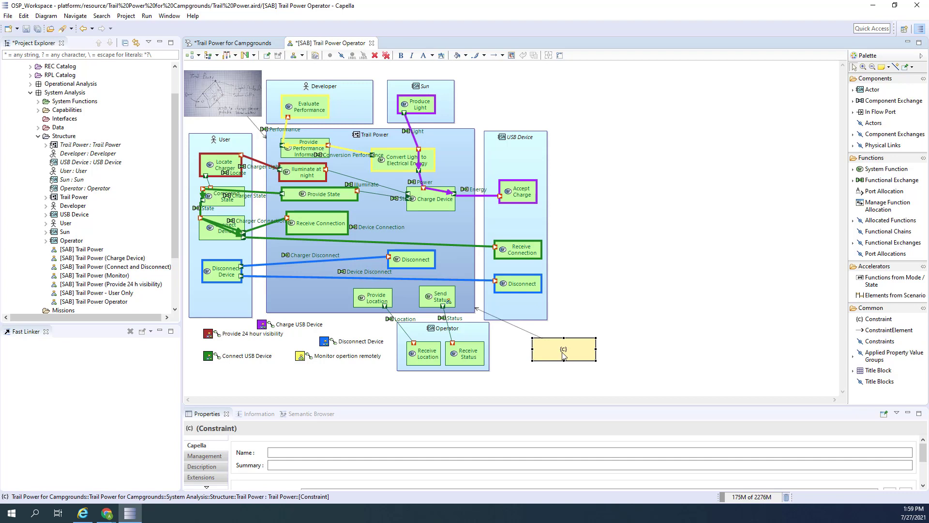
- Name the constraint "Operator would oversee 1-100 Trail Power Systems."
{"action": "type", "text": "Op"}
{"action": "type", "text": "era"}
{"action": "type", "text": "tor"}
{"action": "type", "text": " wi"}
{"action": "type", "text": "ould overs"}
{"action": "type", "text": "e"}
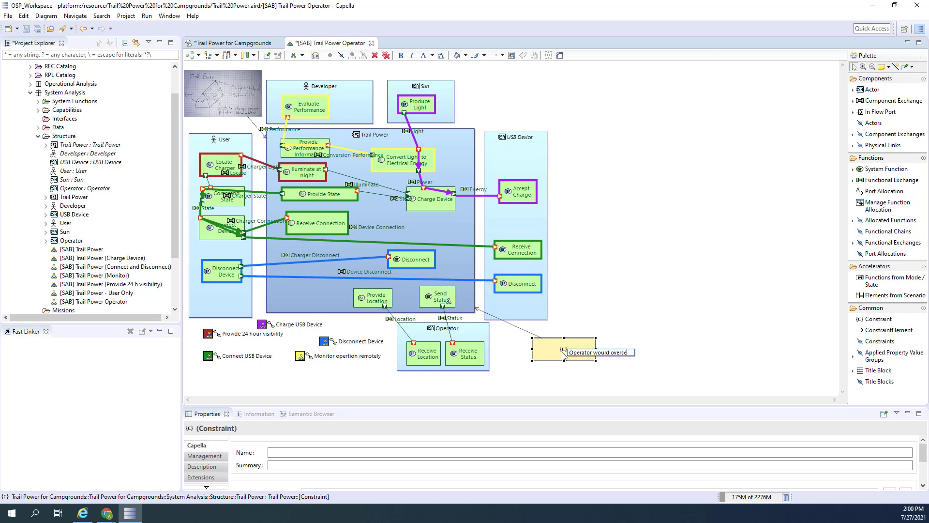
{"action": "type", "text": "e 1-100 Trail Power Systems."}
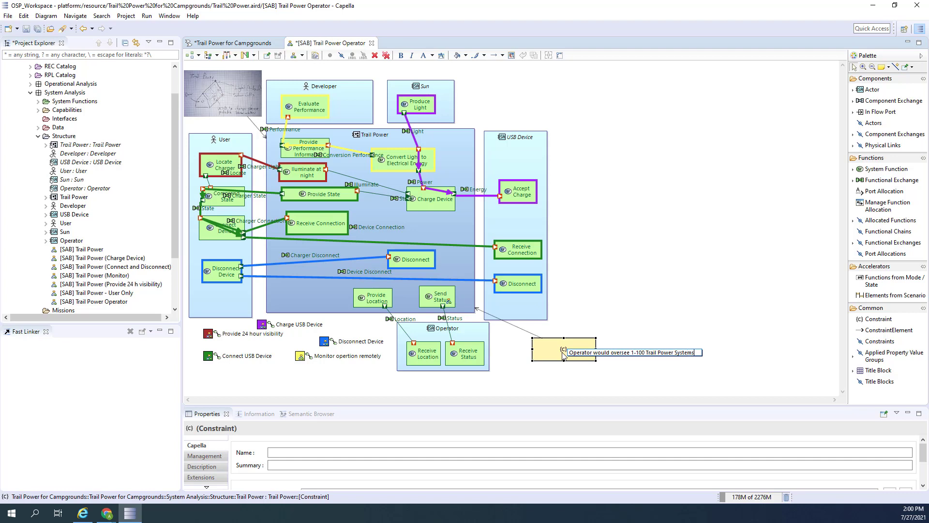
{"action": "key", "text": "Return"}
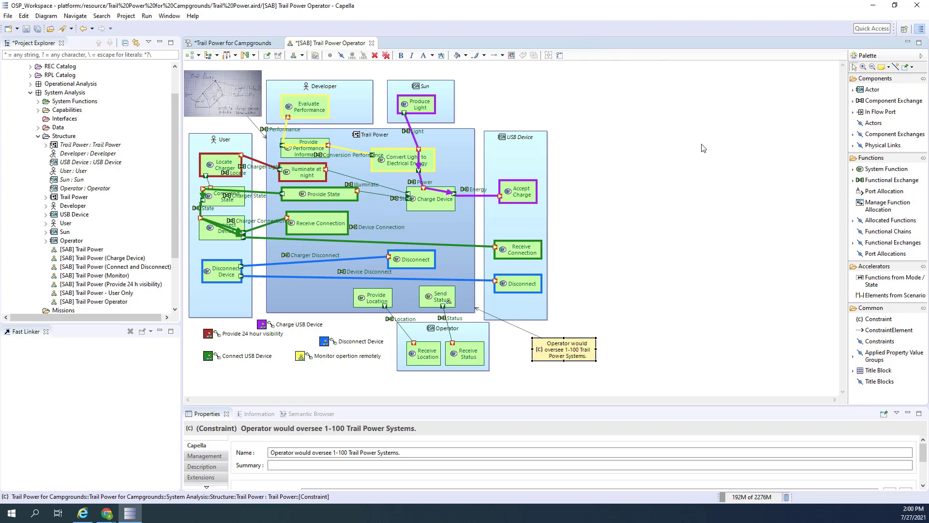
- Show the Energy functional exchange in the Project Explorer, disabling the filter that hides functional exchanges
{"action": "left_click", "coordinate": [479, 197]}
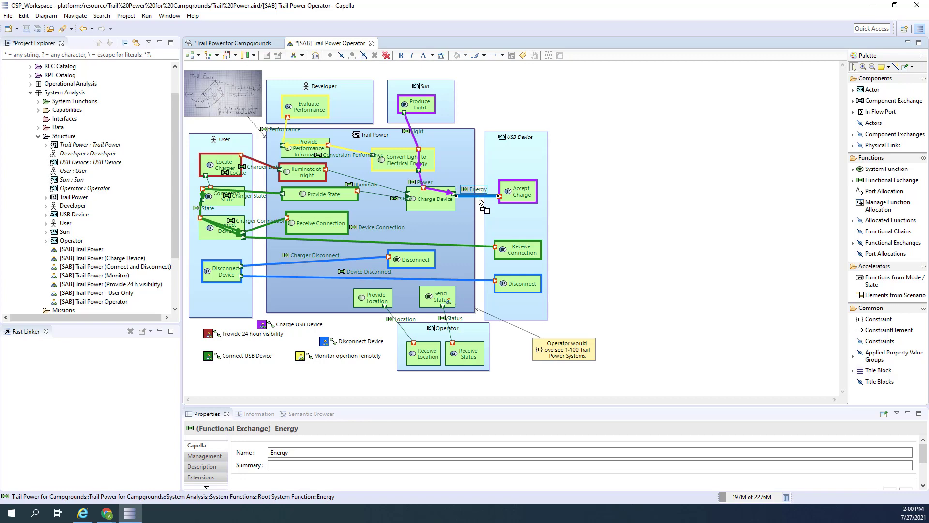
{"action": "right_click", "coordinate": [479, 199]}
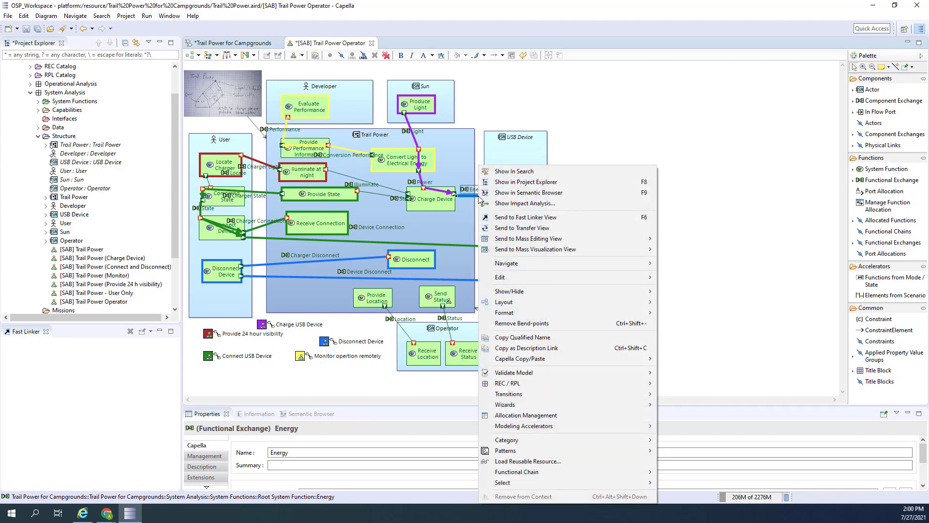
{"action": "left_click", "coordinate": [511, 183]}
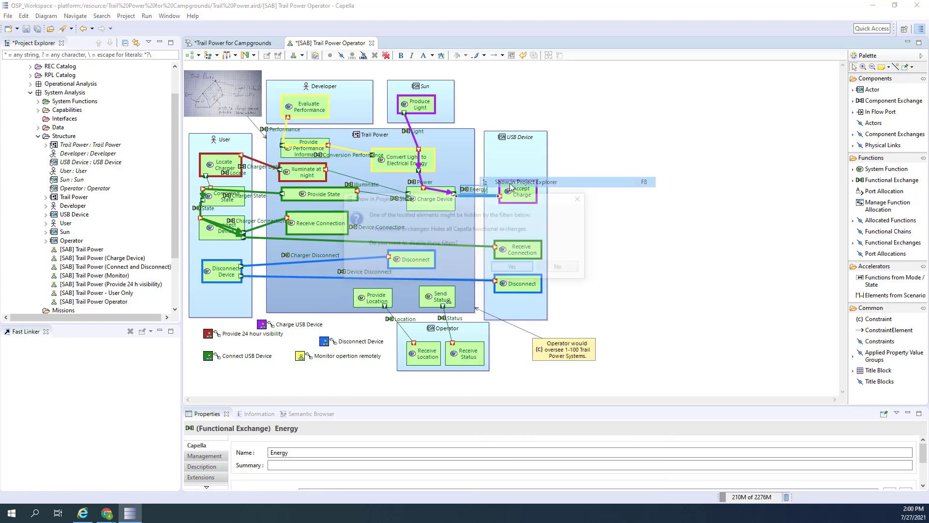
{"action": "left_click", "coordinate": [512, 267]}
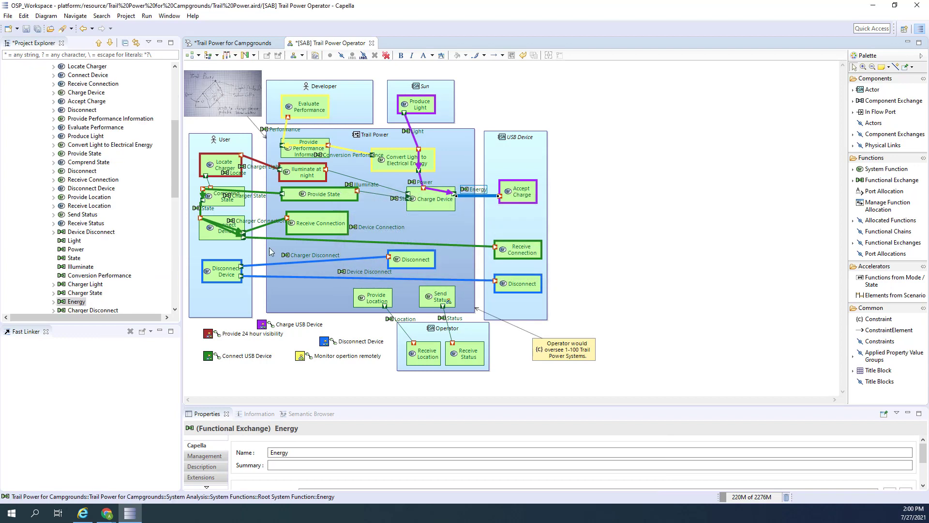
- Add a float property value to the Energy functional exchange between Charge Device and Accept Charge
{"action": "left_click", "coordinate": [61, 303]}
{"action": "right_click", "coordinate": [61, 305]}
{"action": "mouse_move", "coordinate": [104, 127]}
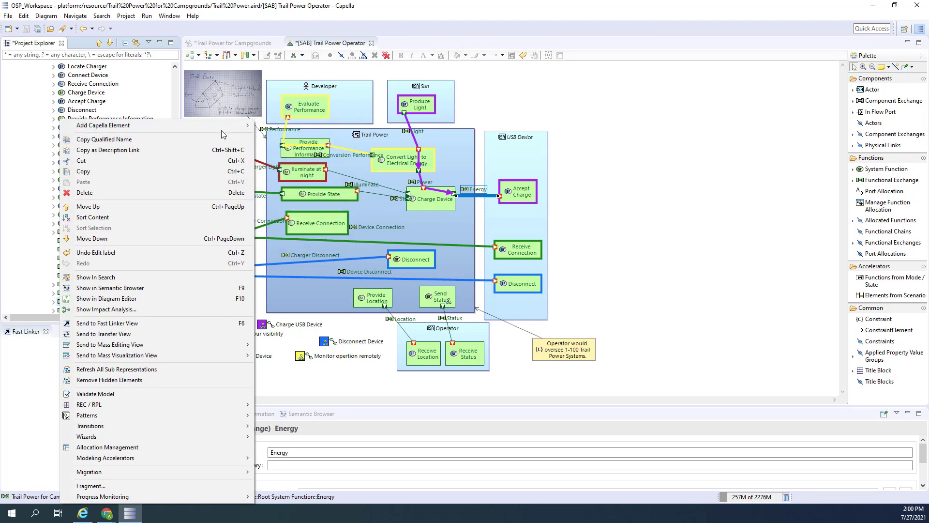
{"action": "right_click", "coordinate": [481, 199]}
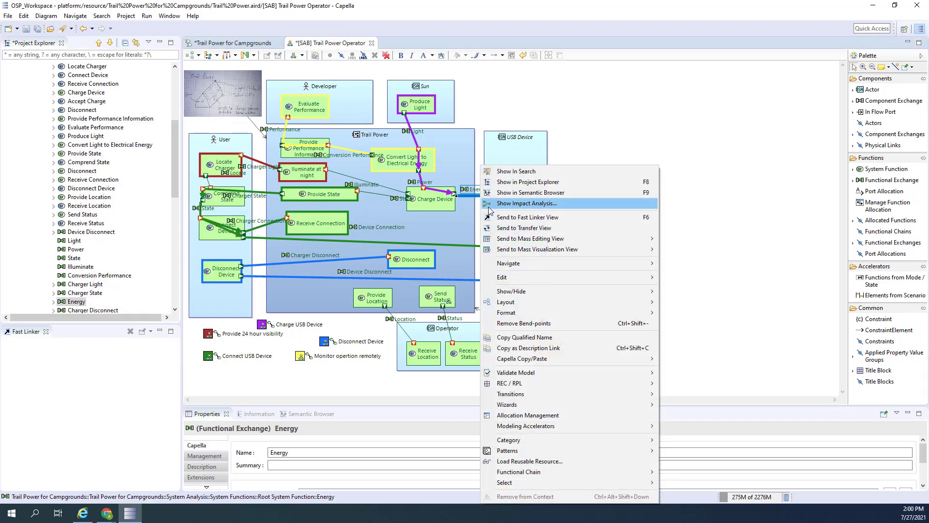
{"action": "right_click", "coordinate": [71, 303]}
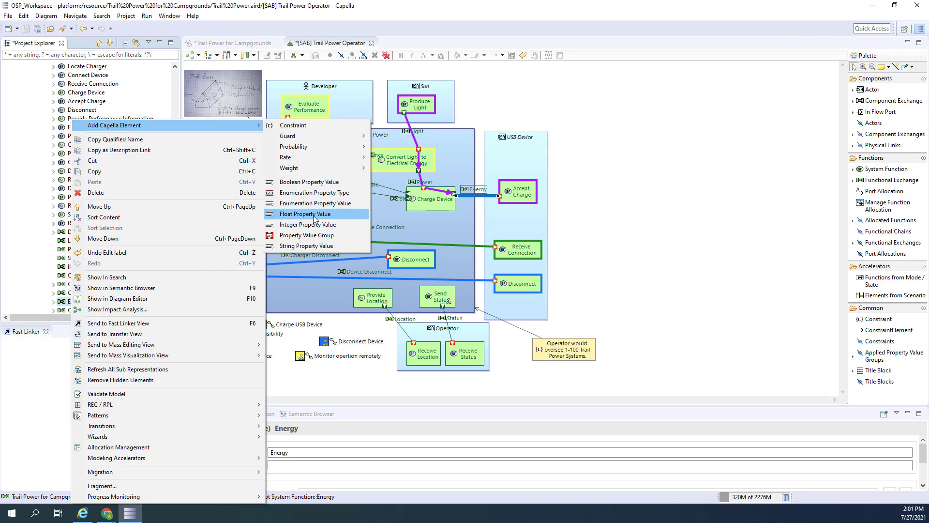
{"action": "left_click", "coordinate": [313, 216]}
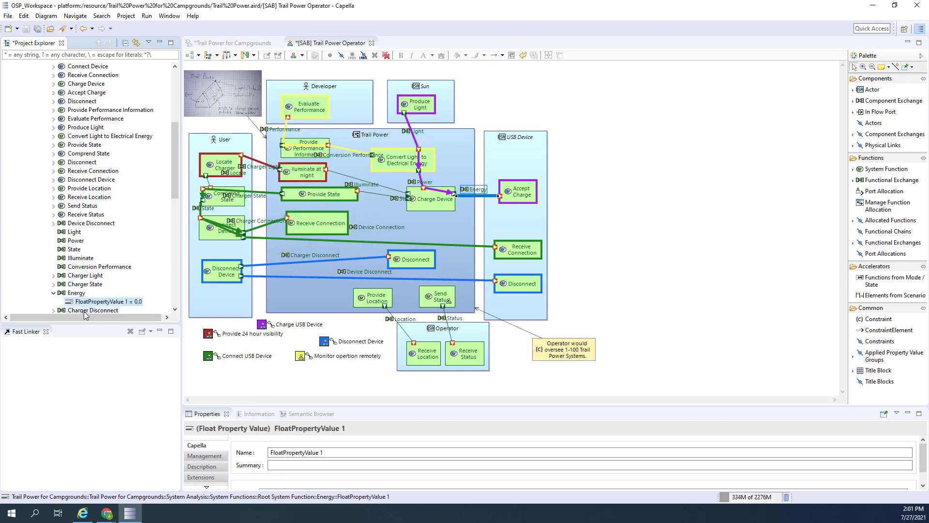
- Place the Energy exchange's float property value on the diagram above USB Device and name it "Current Supply (Minimum) (Amps)"
{"action": "left_click_drag", "start_coordinate": [84, 302], "coordinate": [504, 103]}
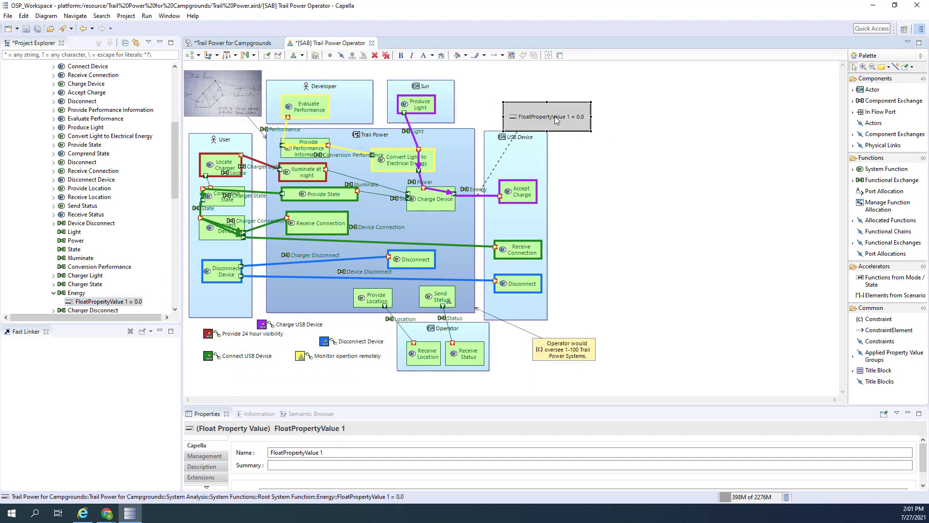
{"action": "double_click", "coordinate": [559, 121]}
{"action": "left_click_drag", "start_coordinate": [411, 169], "coordinate": [305, 172]}
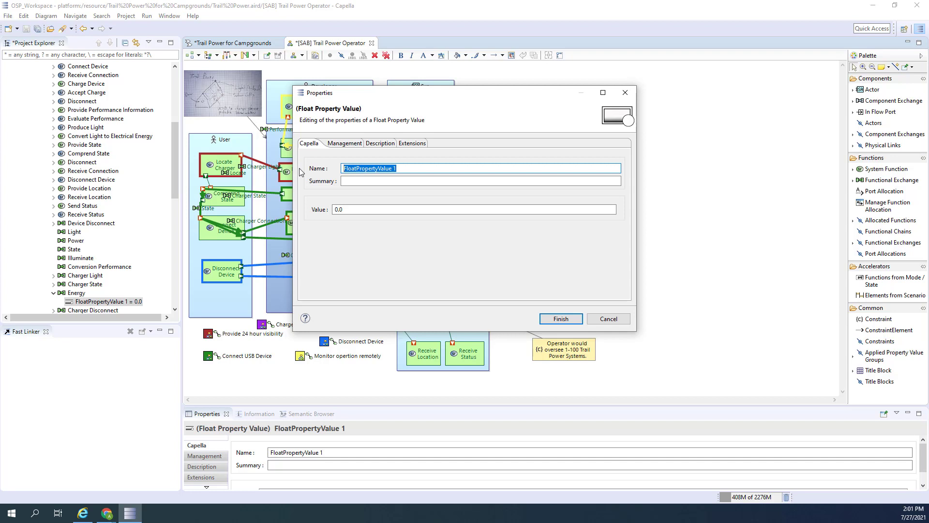
{"action": "type", "text": "Cutte"}
{"action": "key", "text": "BackSpace"}
{"action": "key", "text": "BackSpace"}
{"action": "key", "text": "BackSpace"}
{"action": "type", "text": "rre"}
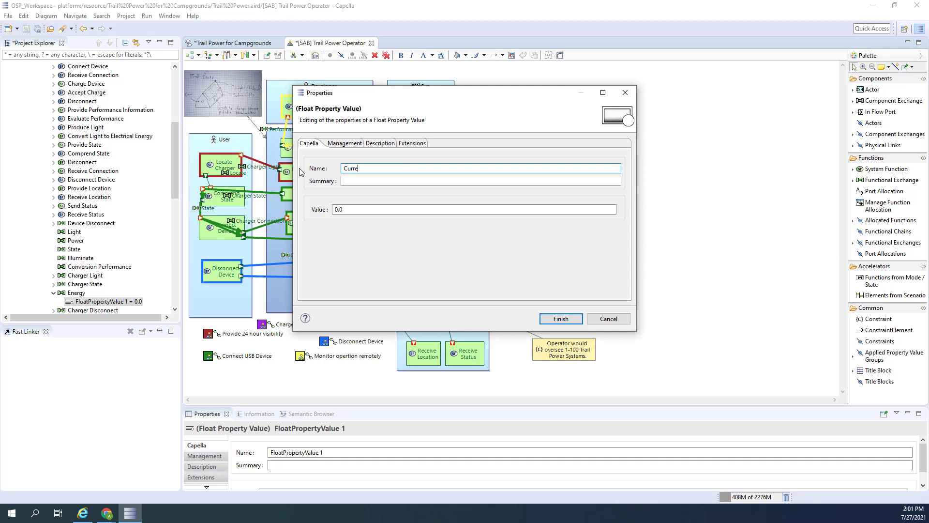
{"action": "type", "text": "nt Supply "}
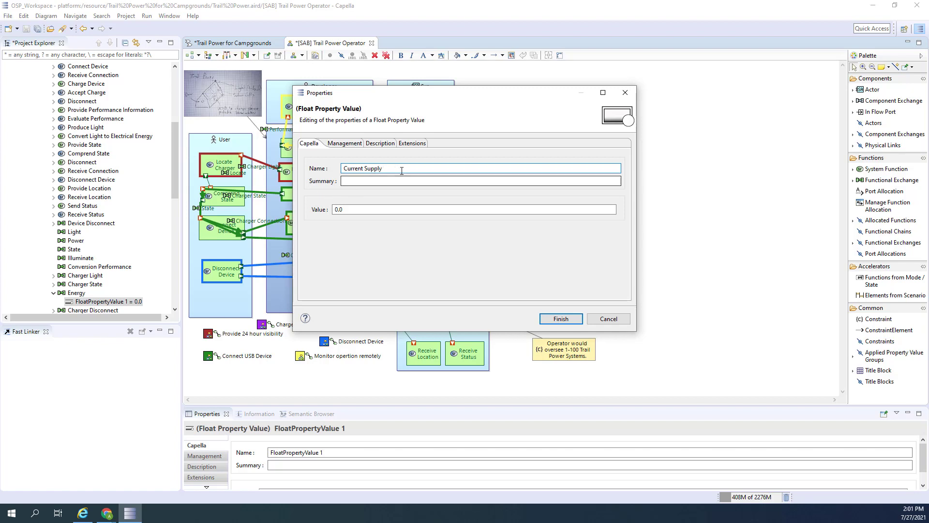
{"action": "type", "text": "(Mi"}
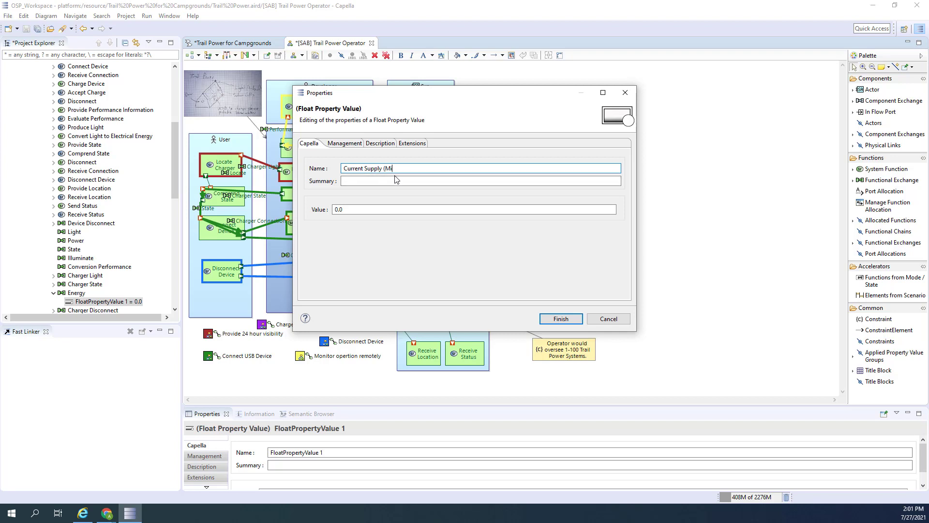
{"action": "type", "text": "nimum)"}
{"action": "type", "text": " Amps"}
{"action": "key", "text": "BackSpace"}
{"action": "key", "text": "BackSpace"}
{"action": "key", "text": "BackSpace"}
{"action": "type", "text": "(Amps"}
- Set the current supply property to 1.0 and shift its box slightly up and left above USB Device
{"action": "left_click", "coordinate": [364, 210]}
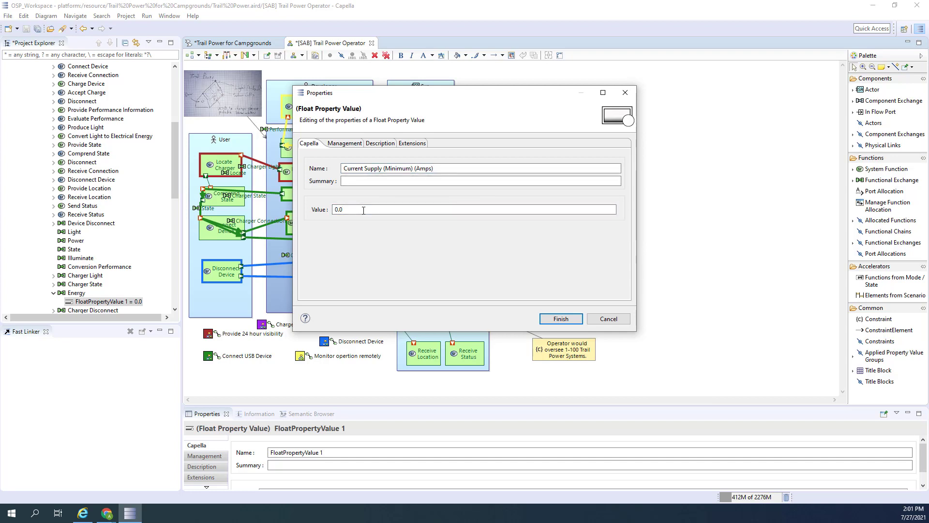
{"action": "key", "text": "BackSpace"}
{"action": "key", "text": "BackSpace"}
{"action": "key", "text": "BackSpace"}
{"action": "type", "text": "1.o9"}
{"action": "key", "text": "BackSpace"}
{"action": "key", "text": "BackSpace"}
{"action": "type", "text": "0"}
{"action": "left_click", "coordinate": [572, 321]}
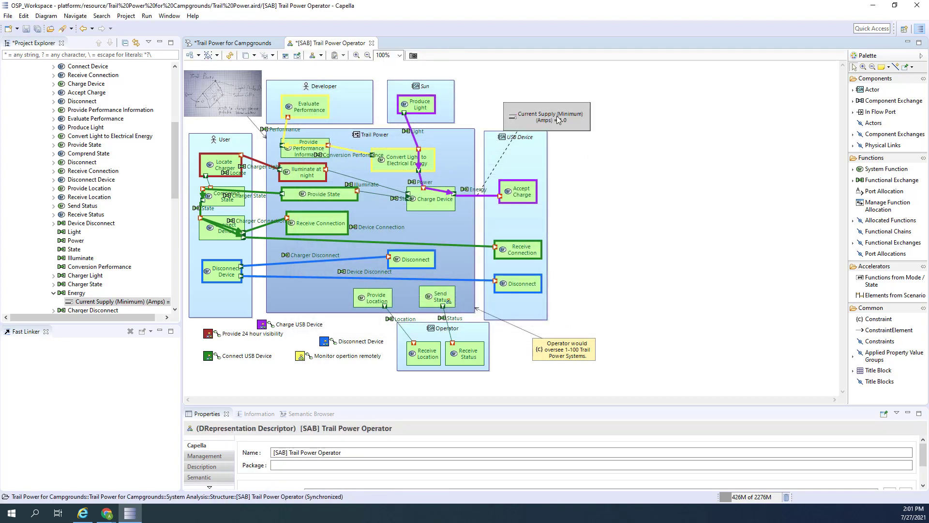
{"action": "left_click_drag", "start_coordinate": [557, 115], "coordinate": [547, 107]}
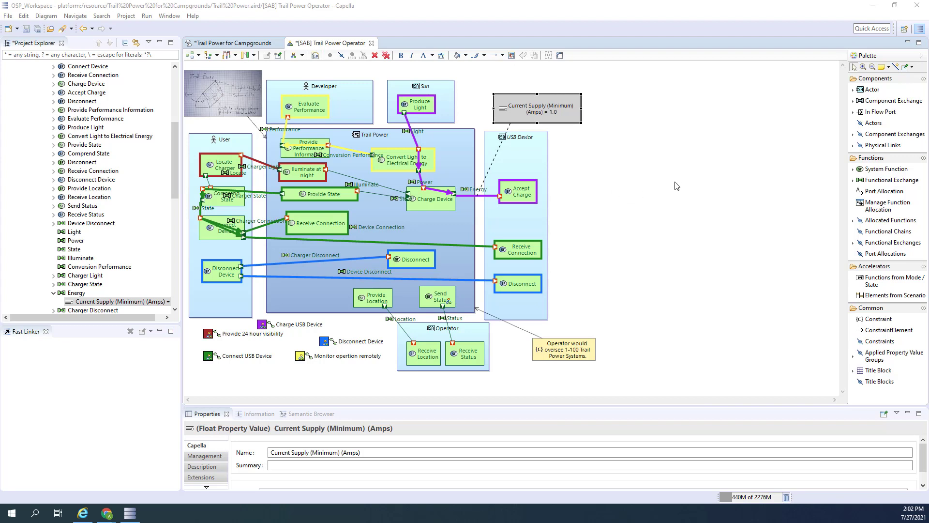
- Add a constraint to the right of the USB Device actor and link it to the Charge Device function
{"action": "left_click", "coordinate": [865, 320]}
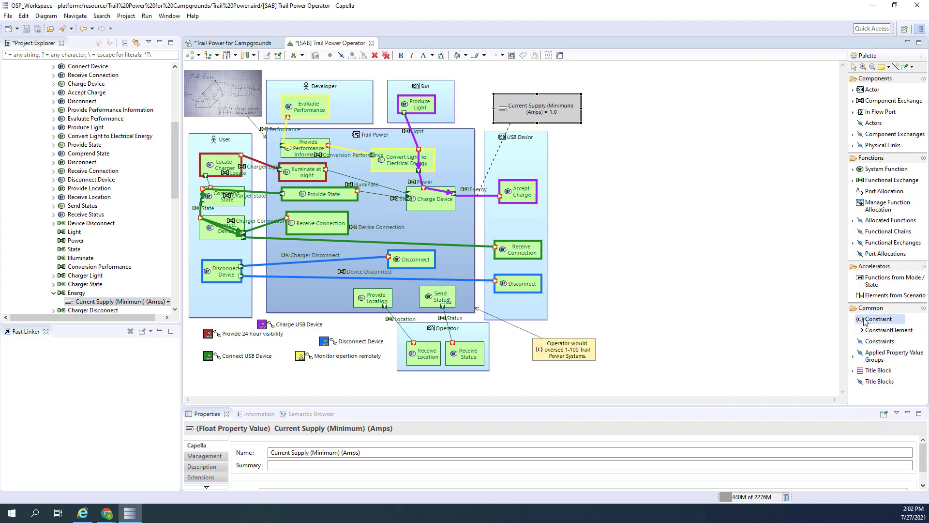
{"action": "left_click_drag", "start_coordinate": [591, 196], "coordinate": [659, 225]}
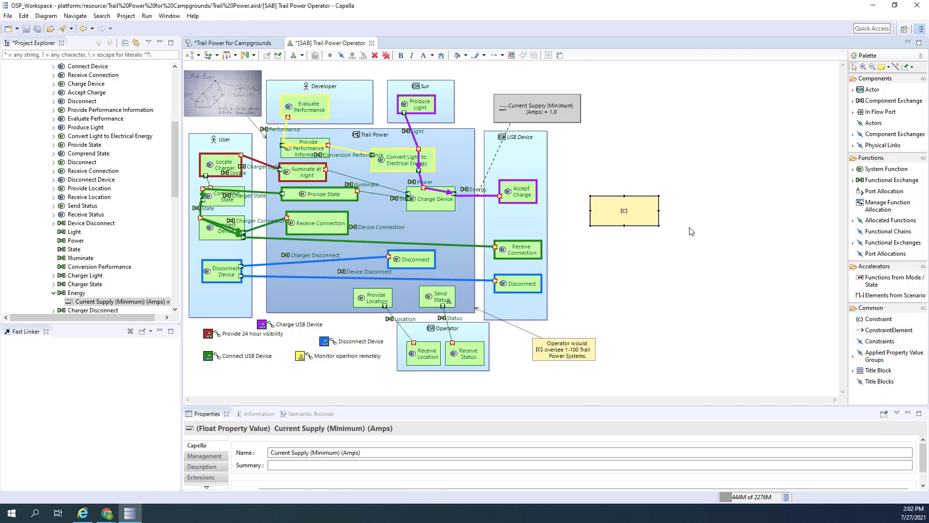
{"action": "left_click", "coordinate": [889, 330]}
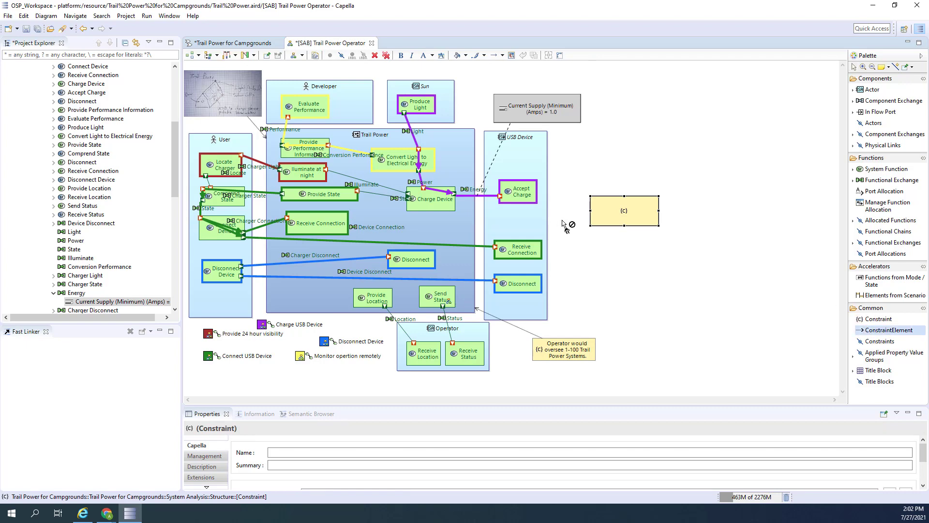
{"action": "left_click", "coordinate": [597, 222]}
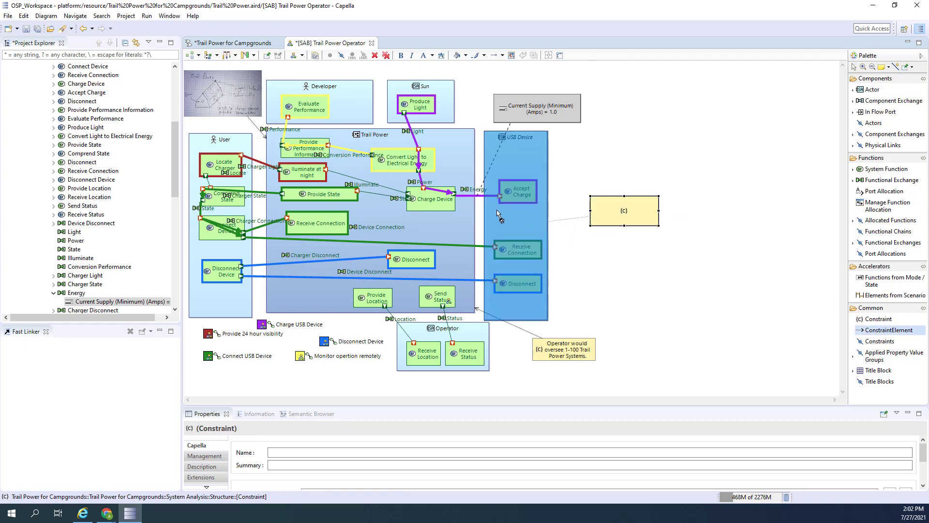
{"action": "left_click", "coordinate": [451, 207]}
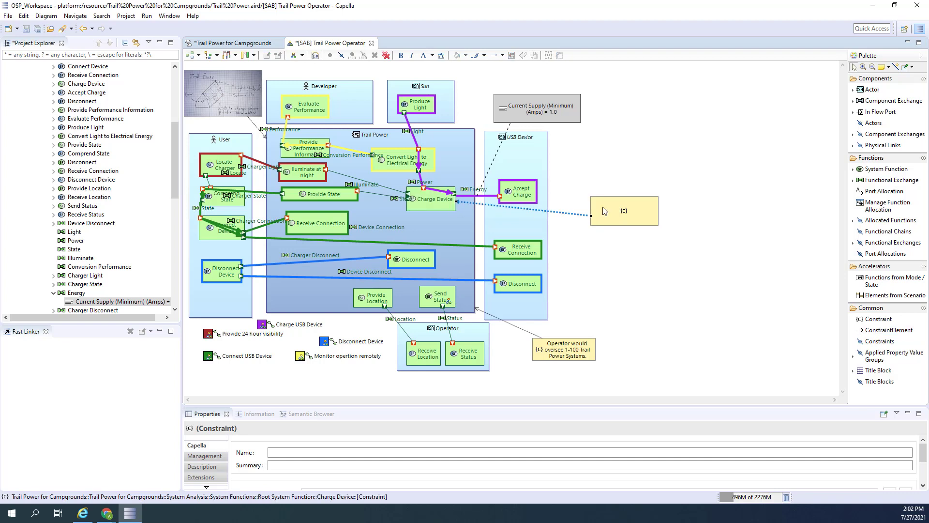
- Name the Charge Device constraint "Expectation is 3 devices could be charged to 25% in 8 hour period."
{"action": "left_click", "coordinate": [613, 221]}
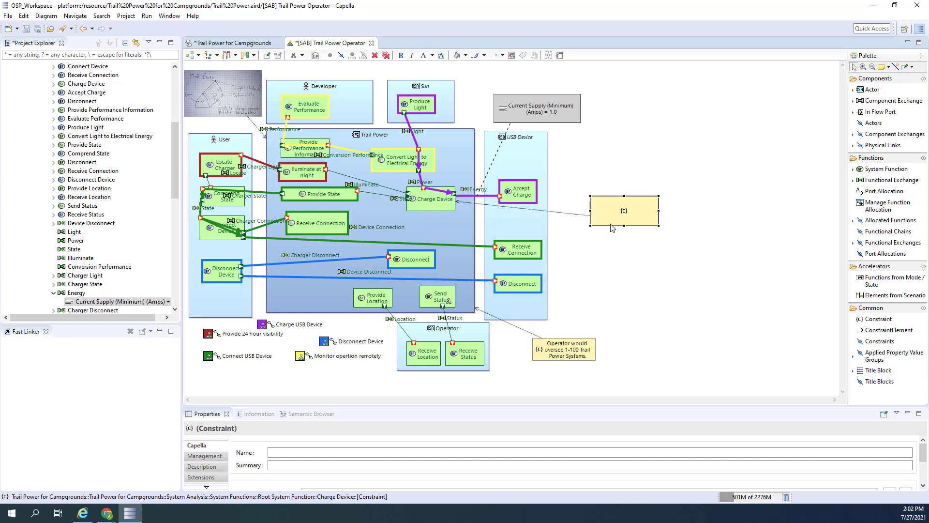
{"action": "type", "text": "Expectat"}
{"action": "type", "text": "ion is "}
{"action": "type", "text": "that"}
{"action": "key", "text": "BackSpace"}
{"action": "key", "text": "BackSpace"}
{"action": "key", "text": "BackSpace"}
{"action": "key", "text": "BackSpace"}
{"action": "type", "text": "3 devices"}
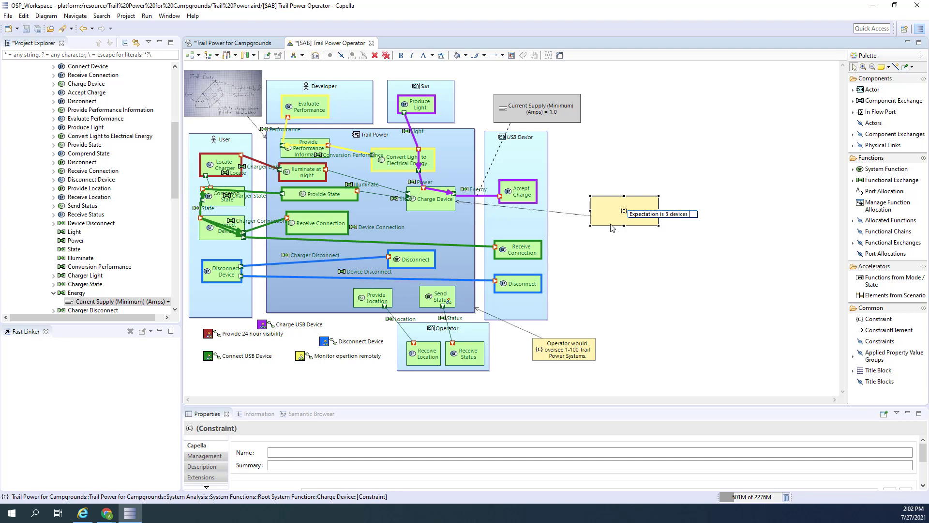
{"action": "type", "text": " could be charged to 25% in"}
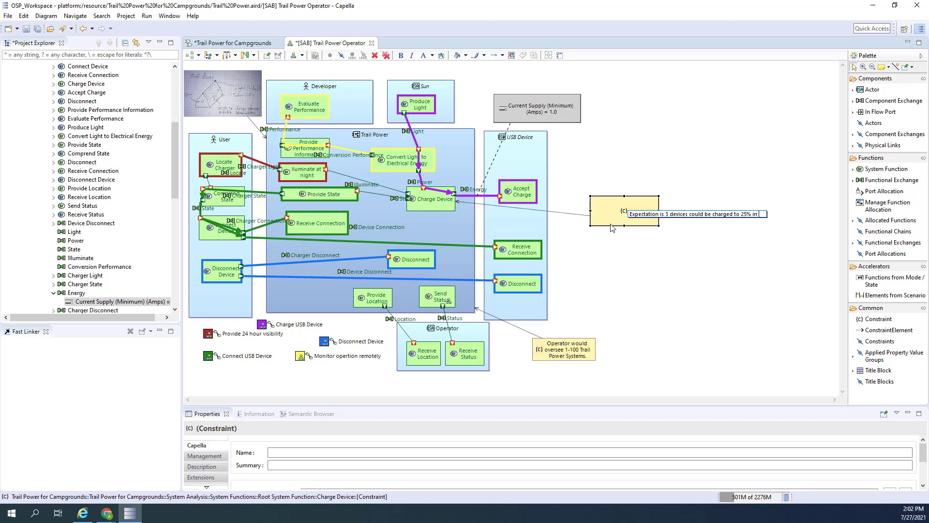
{"action": "type", "text": " 8 hour period."}
{"action": "key", "text": "Return"}
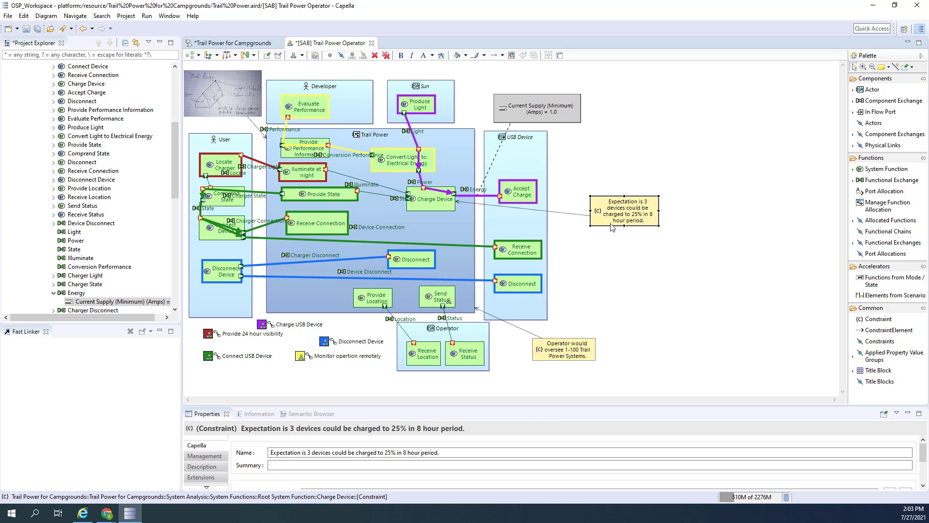
- Add a second constraint below the 8-hour charging constraint and link it to the Charge Device function
{"action": "left_click_drag", "start_coordinate": [600, 224], "coordinate": [635, 240]}
{"action": "left_click", "coordinate": [878, 319]}
{"action": "left_click", "coordinate": [868, 330]}
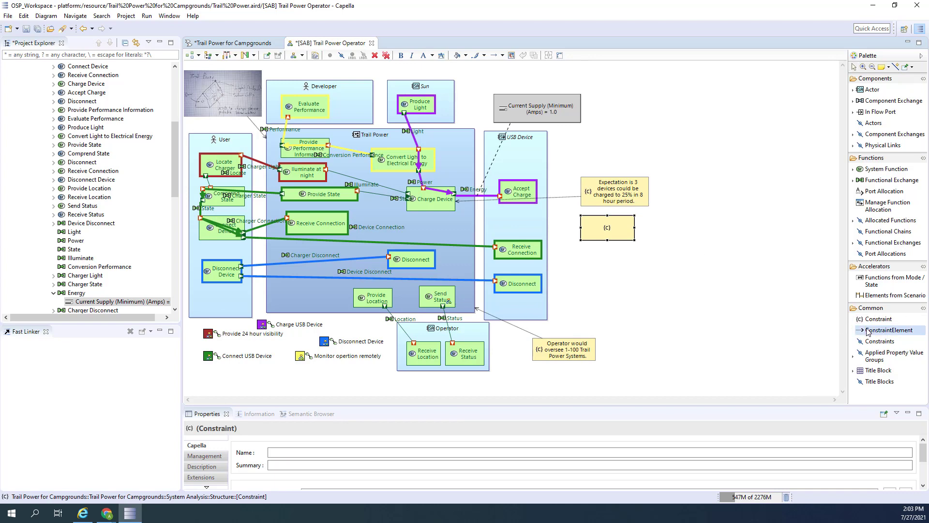
{"action": "left_click", "coordinate": [589, 231]}
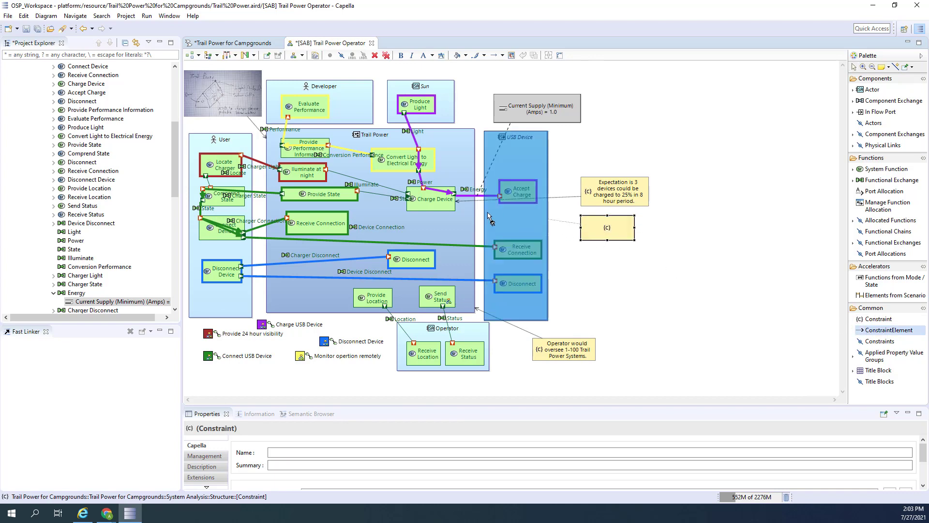
{"action": "left_click", "coordinate": [443, 206]}
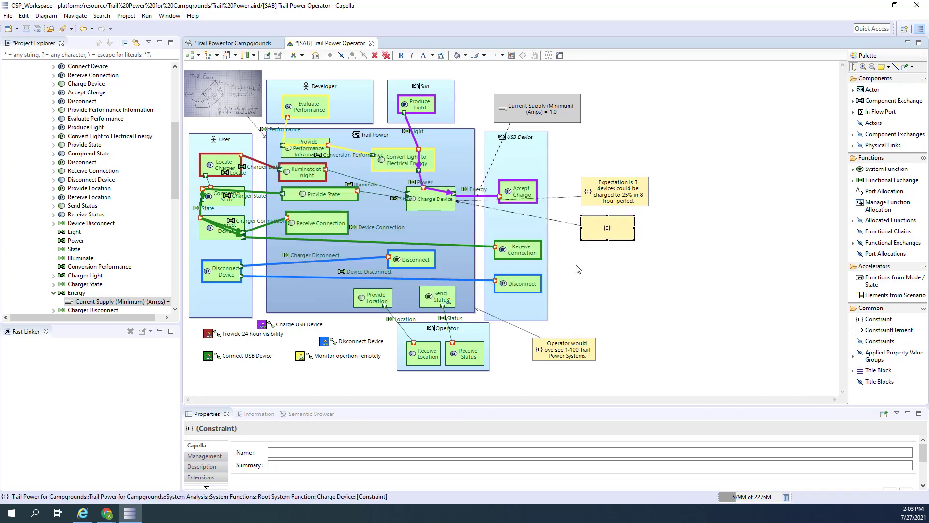
- Name the second constraint "Expectaion 2 devices to 100% in 24 hour period." and widen its box to fit the text
{"action": "type", "text": "Expectaio"}
{"action": "type", "text": "n 1"}
{"action": "type", "text": " de"}
{"action": "type", "text": "vices to 100"}
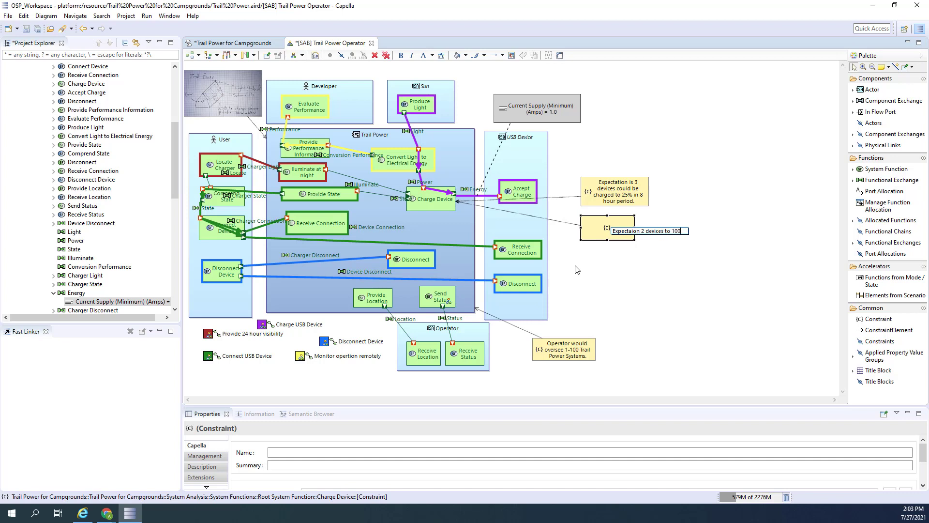
{"action": "type", "text": "% in 24 hour period."}
{"action": "key", "text": "Return"}
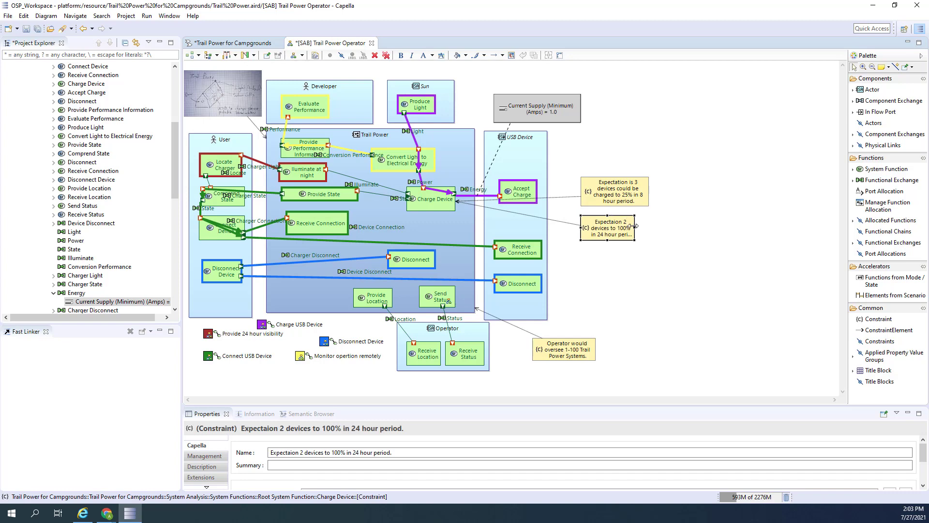
{"action": "left_click_drag", "start_coordinate": [636, 226], "coordinate": [654, 226]}
{"action": "left_click", "coordinate": [661, 308]}
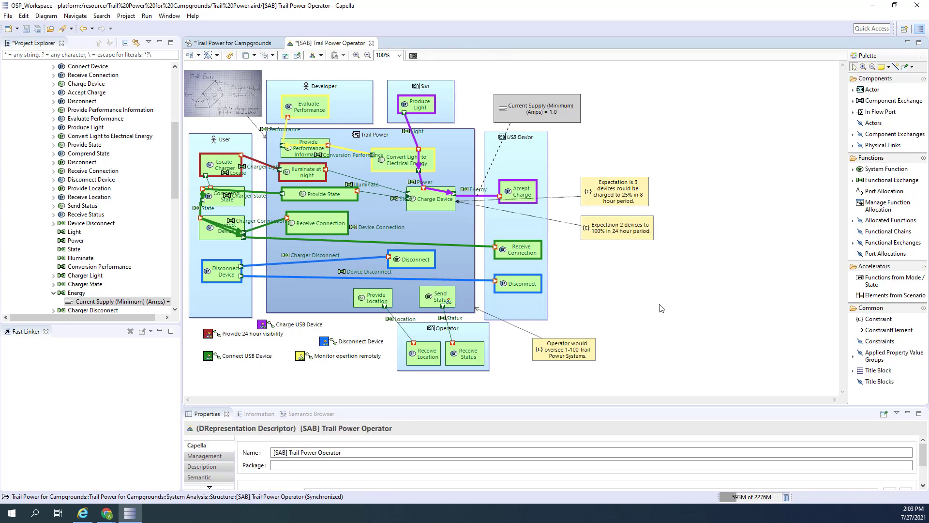
- Change the device count in the 8-hour charging constraint's name to 4
{"action": "left_click", "coordinate": [645, 198]}
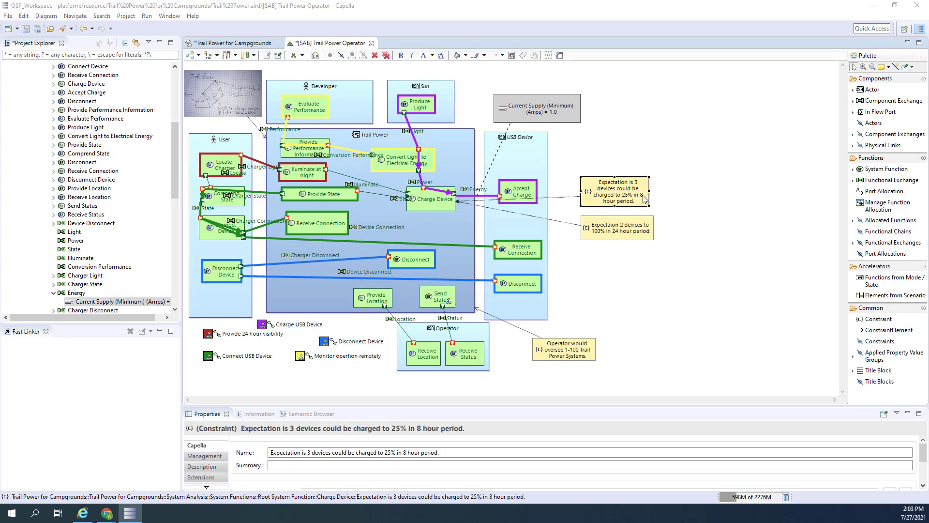
{"action": "double_click", "coordinate": [645, 198]}
{"action": "left_click", "coordinate": [381, 168]}
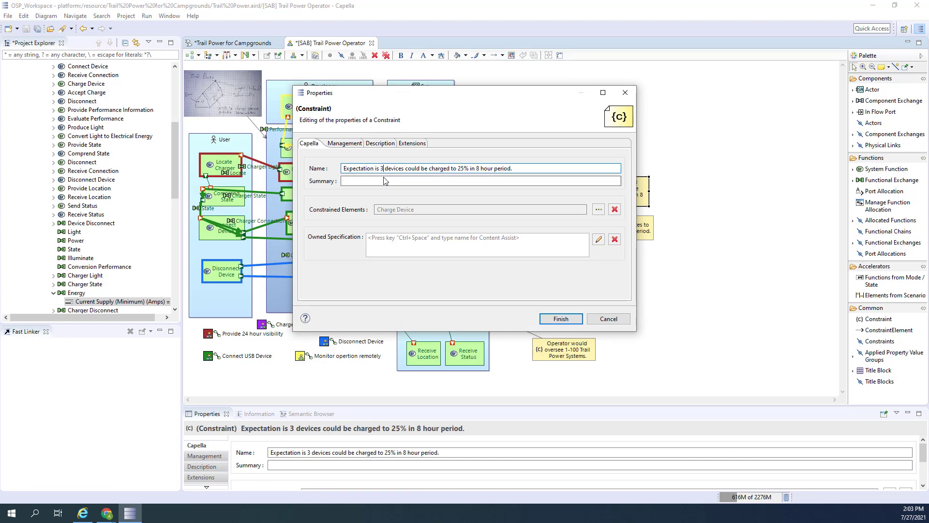
{"action": "key", "text": "BackSpace"}
{"action": "type", "text": "4"}
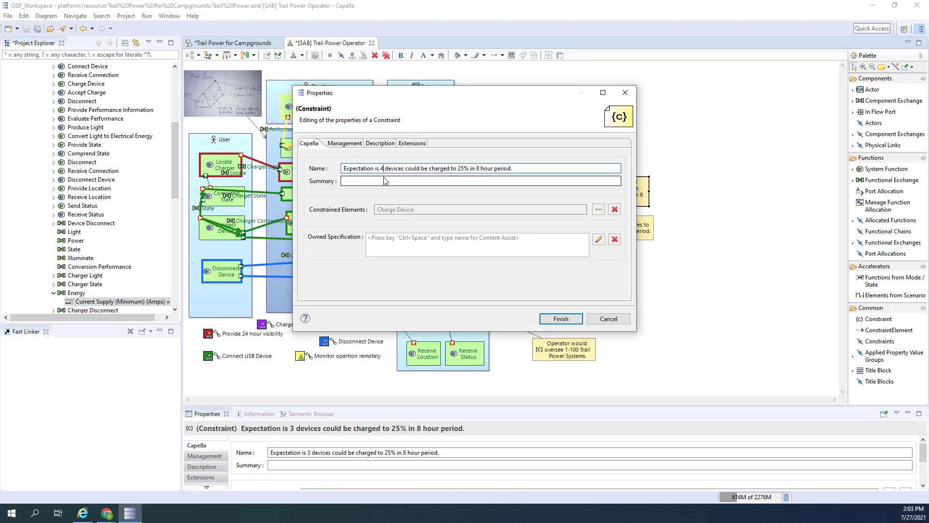
{"action": "left_click", "coordinate": [561, 319]}
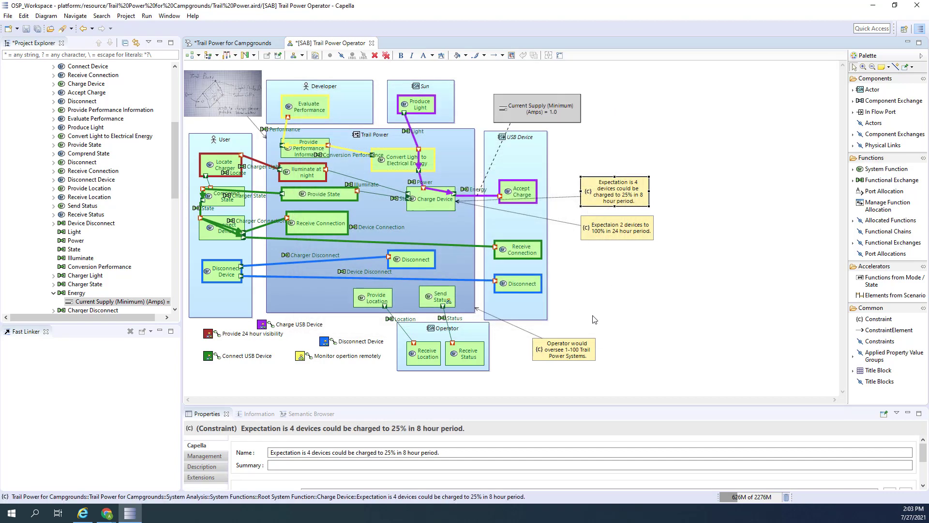